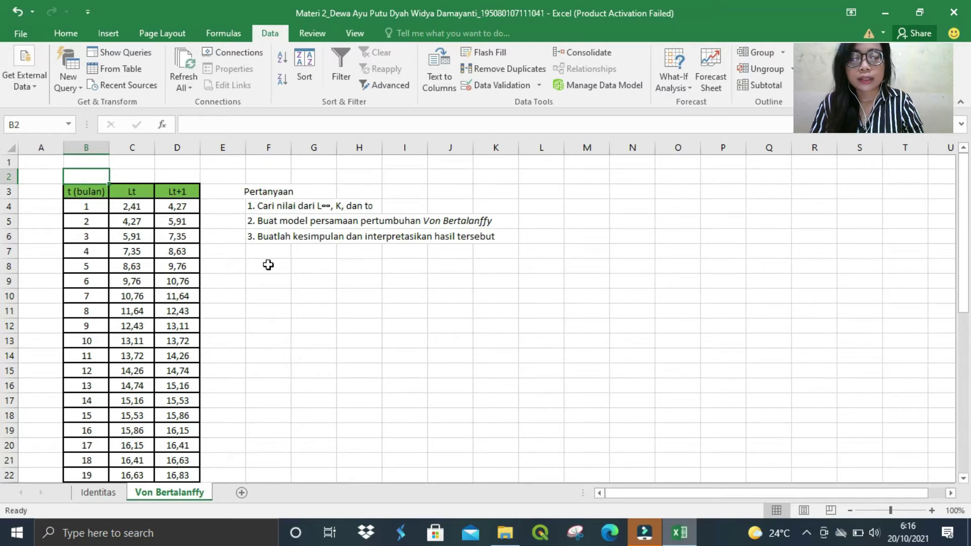
# Label the Lt column X in C2 and the Lt+1 column Y in D2.
pyautogui.click(139, 180)
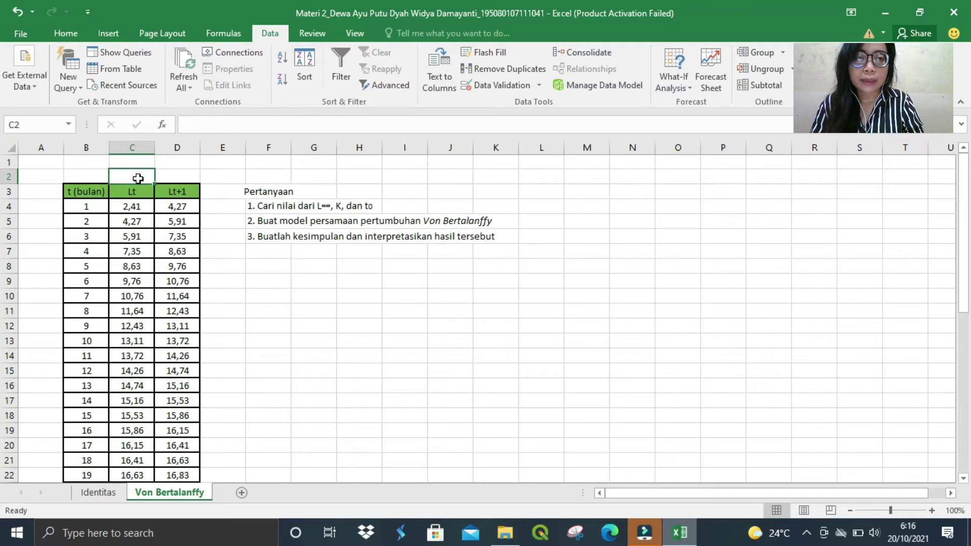
pyautogui.write('X')
pyautogui.press('Right')
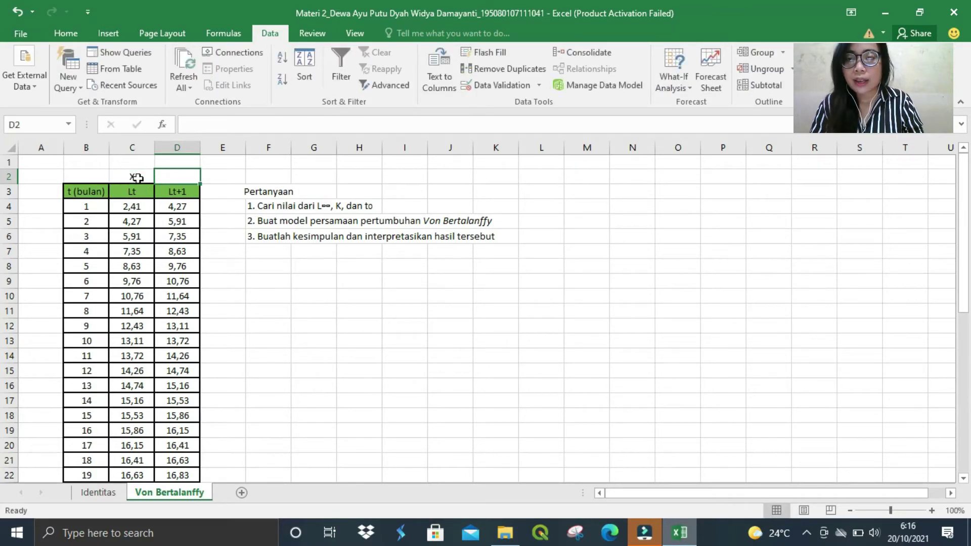
pyautogui.write('Y')
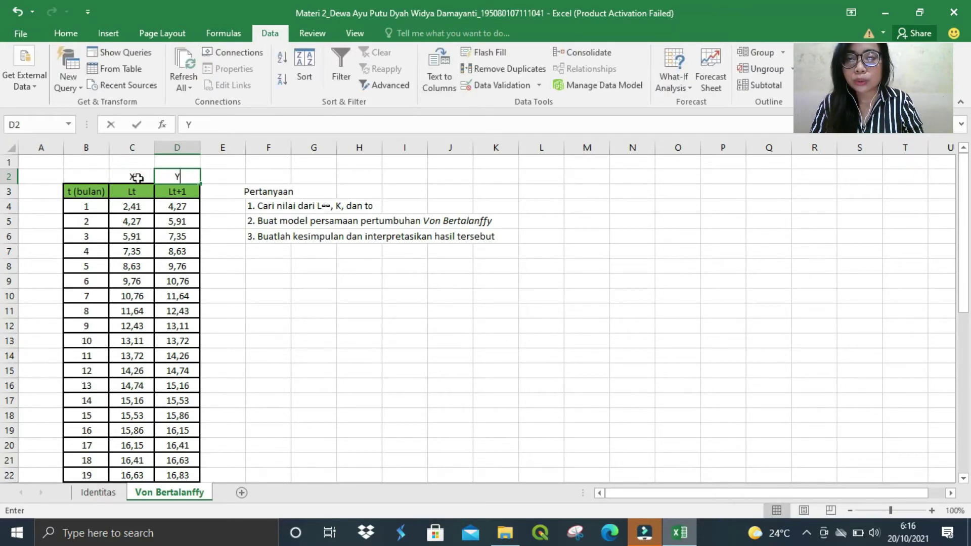
pyautogui.click(269, 266)
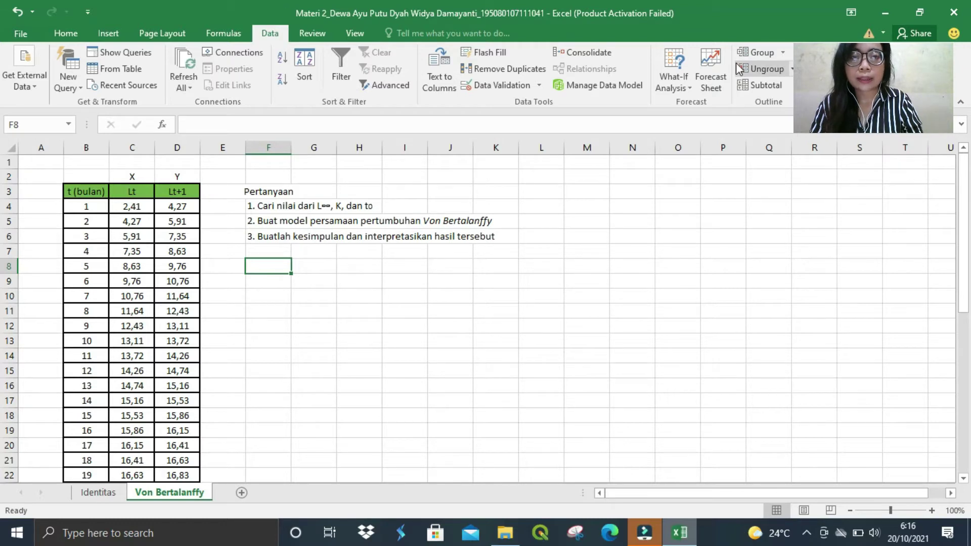
# Start a Regression data analysis and set its Y input range to the Lt+1 values in D4:D32.
pyautogui.click(830, 52)
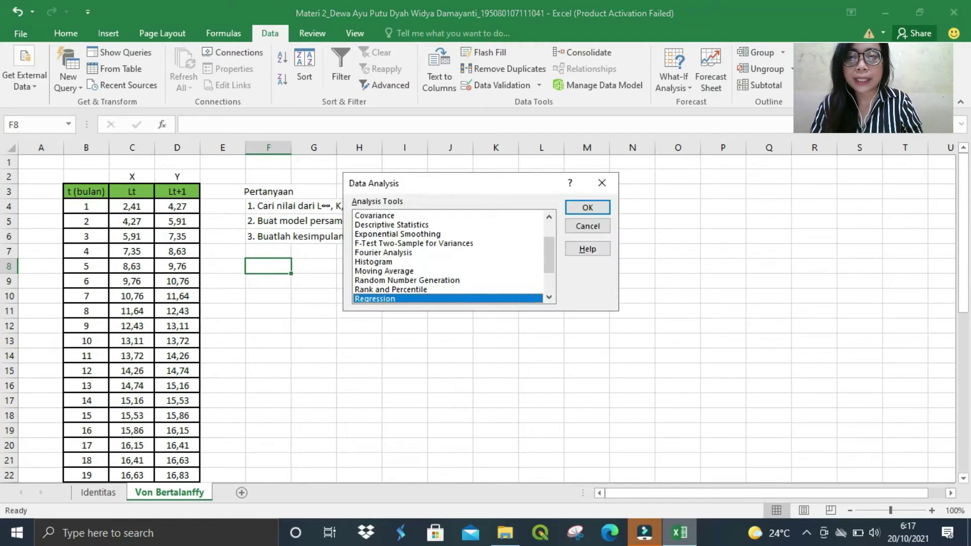
pyautogui.doubleClick(447, 299)
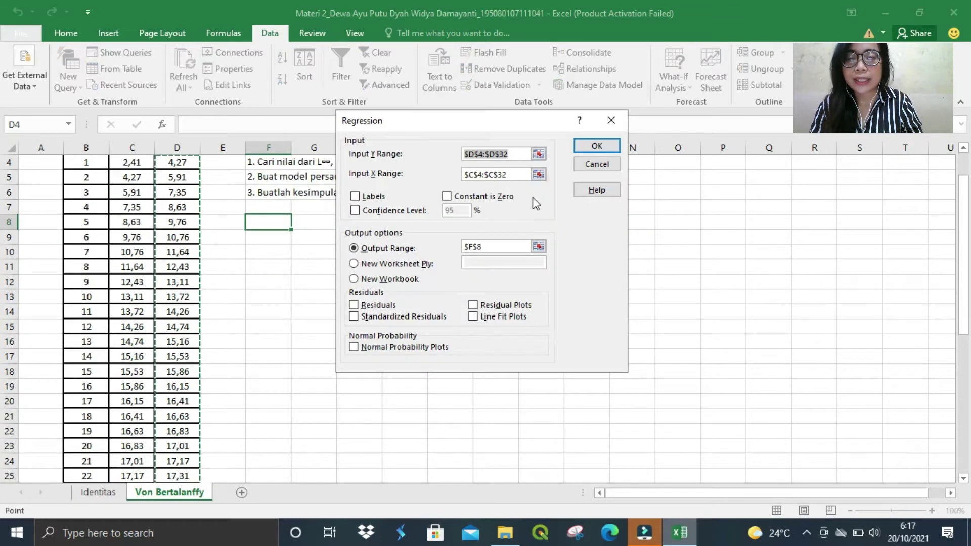
pyautogui.click(538, 153)
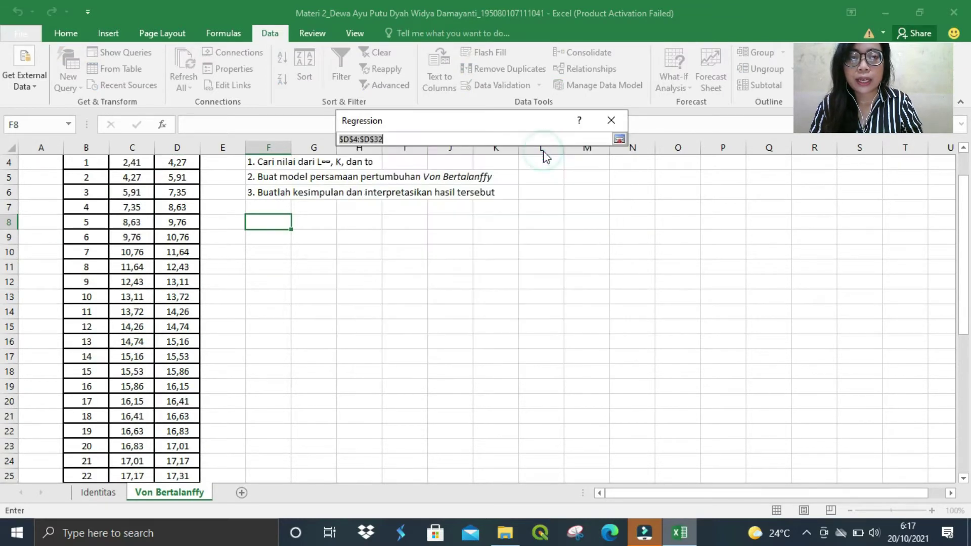
pyautogui.click(182, 168)
pyautogui.scroll(1, 182, 168)
pyautogui.click(182, 168)
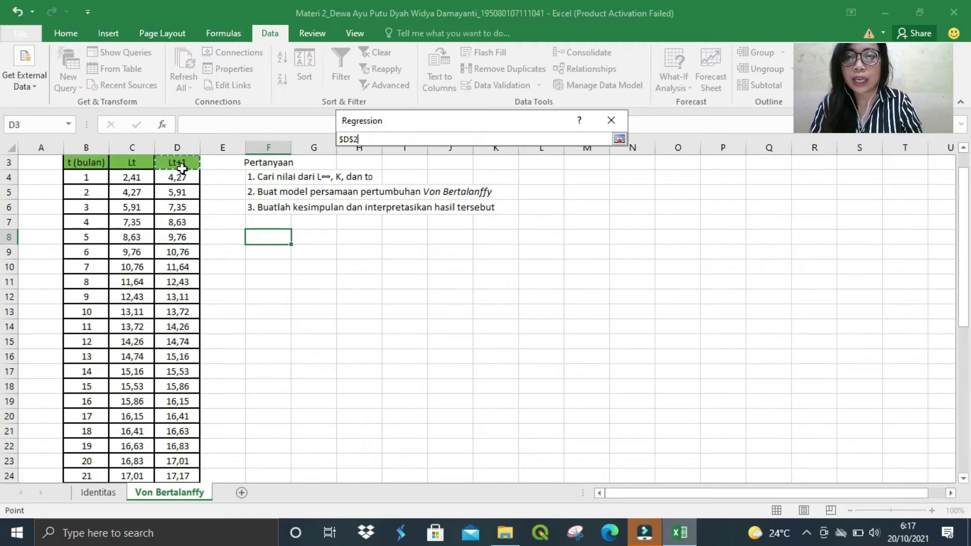
pyautogui.press('Down')
pyautogui.press('Down')
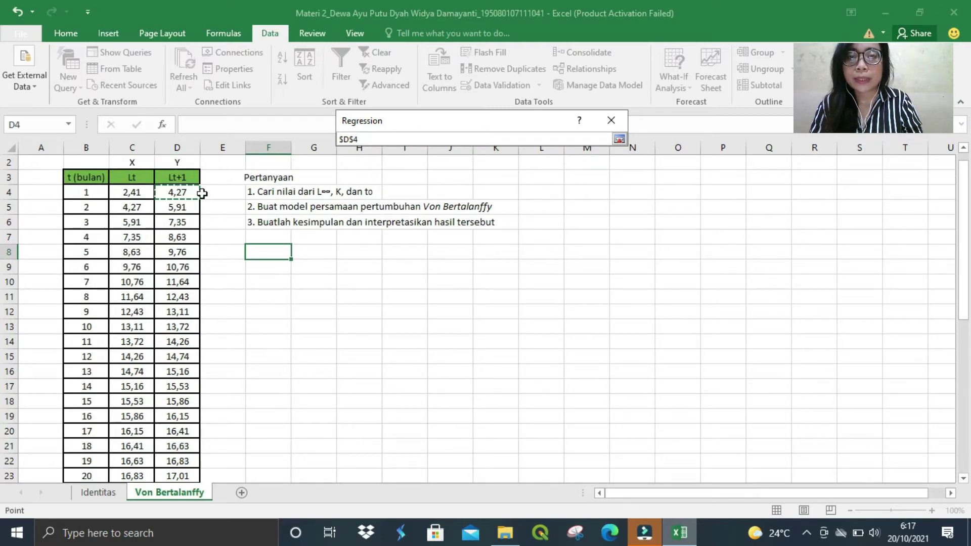
pyautogui.hotkey('shift', 'Down')
pyautogui.hotkey('shift', 'Down')
pyautogui.hotkey('shift', 'Down')
pyautogui.hotkey('shift', 'Down')
pyautogui.hotkey('shift', 'Down')
pyautogui.hotkey('shift', 'Down')
pyautogui.hotkey('shift', 'Down')
pyautogui.hotkey('shift', 'Down')
pyautogui.hotkey('shift', 'Down')
pyautogui.hotkey('shift', 'Down')
pyautogui.hotkey('shift', 'Down')
pyautogui.hotkey('shift', 'Down')
pyautogui.hotkey('shift', 'Down')
pyautogui.hotkey('shift', 'Down')
pyautogui.hotkey('shift', 'Down')
pyautogui.hotkey('shift', 'Down')
pyautogui.hotkey('shift', 'Down')
pyautogui.hotkey('shift', 'Down')
pyautogui.hotkey('shift', 'Down')
pyautogui.hotkey('shift', 'Down')
pyautogui.hotkey('shift', 'Down')
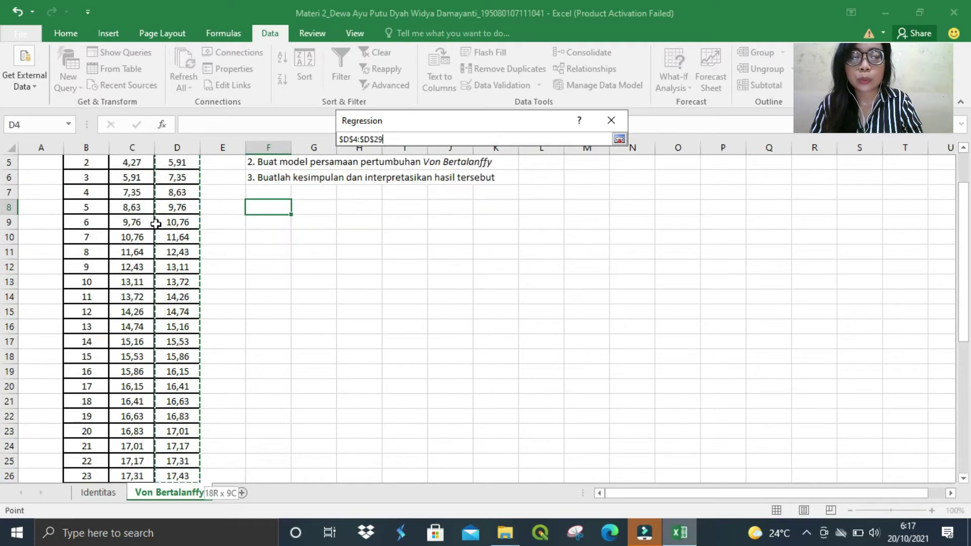
pyautogui.hotkey('shift', 'Down')
pyautogui.hotkey('shift', 'Down')
pyautogui.hotkey('shift', 'Down')
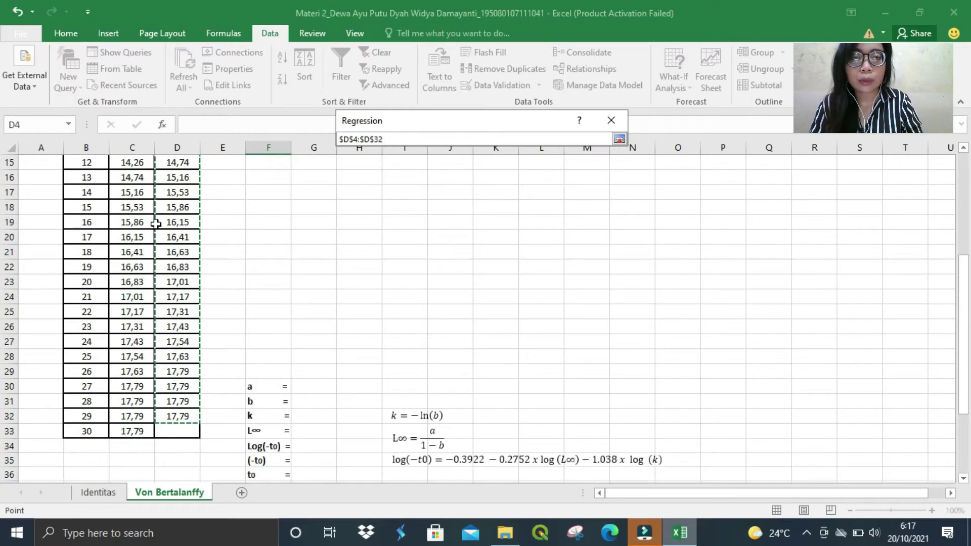
pyautogui.press('Return')
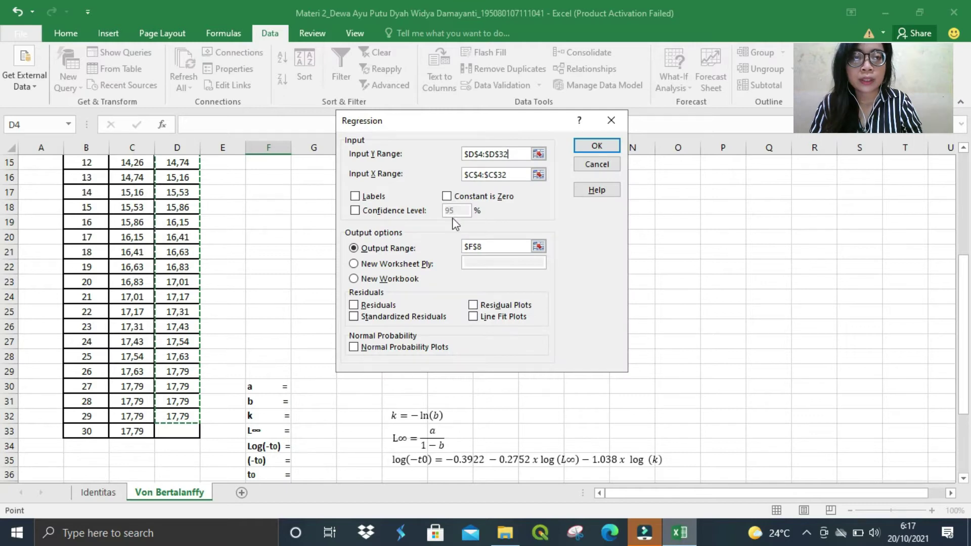
# Set the regression's X input range to the Lt values in C4:C32.
pyautogui.click(539, 174)
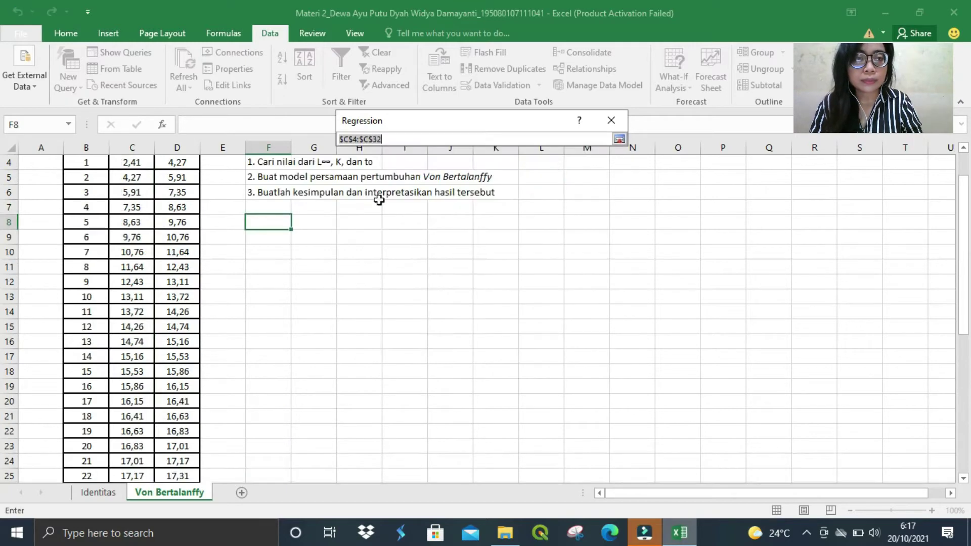
pyautogui.click(132, 163)
pyautogui.scroll(1, 134, 167)
pyautogui.click(134, 165)
pyautogui.press('Down')
pyautogui.press('Down')
pyautogui.press('Down')
pyautogui.hotkey('shift', 'Down')
pyautogui.hotkey('shift', 'Down')
pyautogui.hotkey('shift', 'Down')
pyautogui.hotkey('shift', 'Down')
pyautogui.hotkey('shift', 'Down')
pyautogui.hotkey('shift', 'Down')
pyautogui.hotkey('shift', 'Down')
pyautogui.hotkey('shift', 'Down')
pyautogui.hotkey('shift', 'Down')
pyautogui.hotkey('shift', 'Down')
pyautogui.hotkey('shift', 'Down')
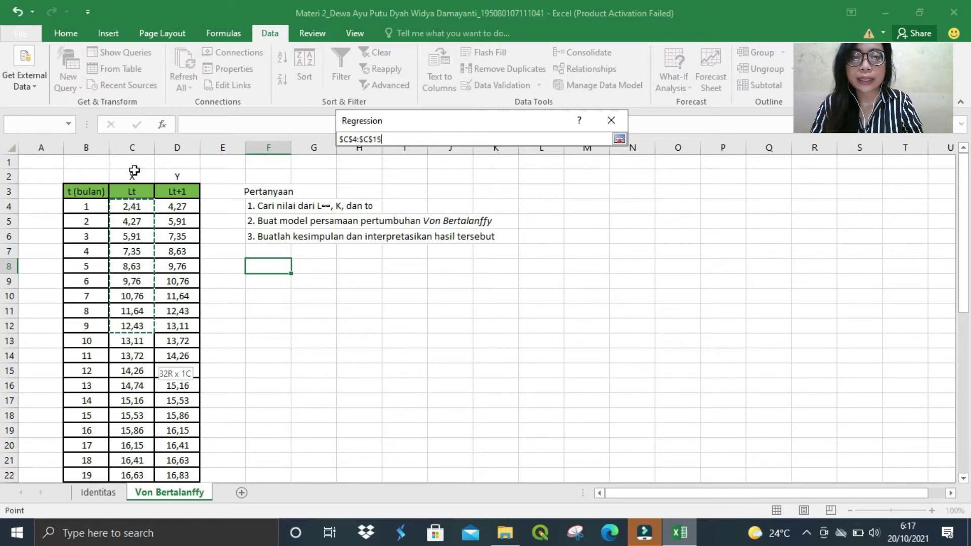
pyautogui.hotkey('shift', 'Down')
pyautogui.hotkey('shift', 'Down')
pyautogui.hotkey('shift', 'Down')
pyautogui.hotkey('shift', 'Down')
pyautogui.hotkey('shift', 'Down')
pyautogui.hotkey('shift', 'Down')
pyautogui.hotkey('shift', 'Down')
pyautogui.hotkey('shift', 'Down')
pyautogui.hotkey('shift', 'Down')
pyautogui.hotkey('shift', 'Down')
pyautogui.hotkey('shift', 'Down')
pyautogui.hotkey('shift', 'Down')
pyautogui.hotkey('shift', 'Down')
pyautogui.hotkey('shift', 'Down')
pyautogui.hotkey('shift', 'Down')
pyautogui.hotkey('shift', 'Down')
pyautogui.hotkey('shift', 'Down')
pyautogui.hotkey('shift', 'Down')
pyautogui.hotkey('shift', 'Down')
pyautogui.hotkey('shift', 'Up')
pyautogui.hotkey('shift', 'Up')
pyautogui.press('Return')
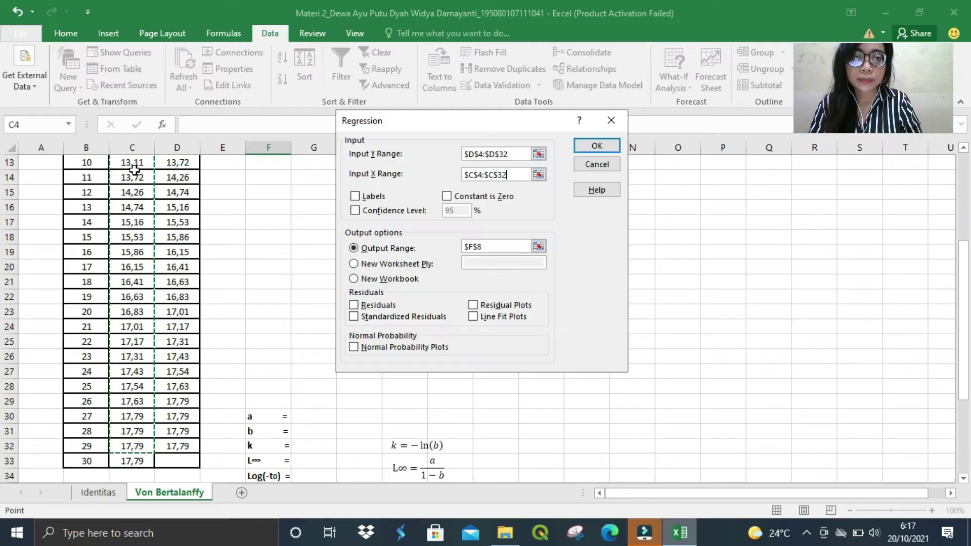
# Set the regression's output range to cell F8 and run the analysis.
pyautogui.click(539, 248)
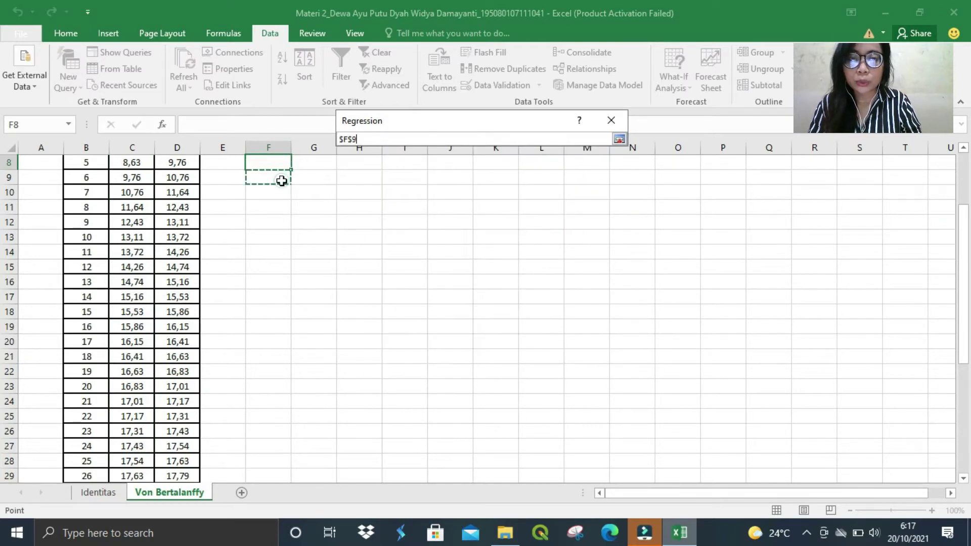
pyautogui.press('Up')
pyautogui.press('Up')
pyautogui.press('Down')
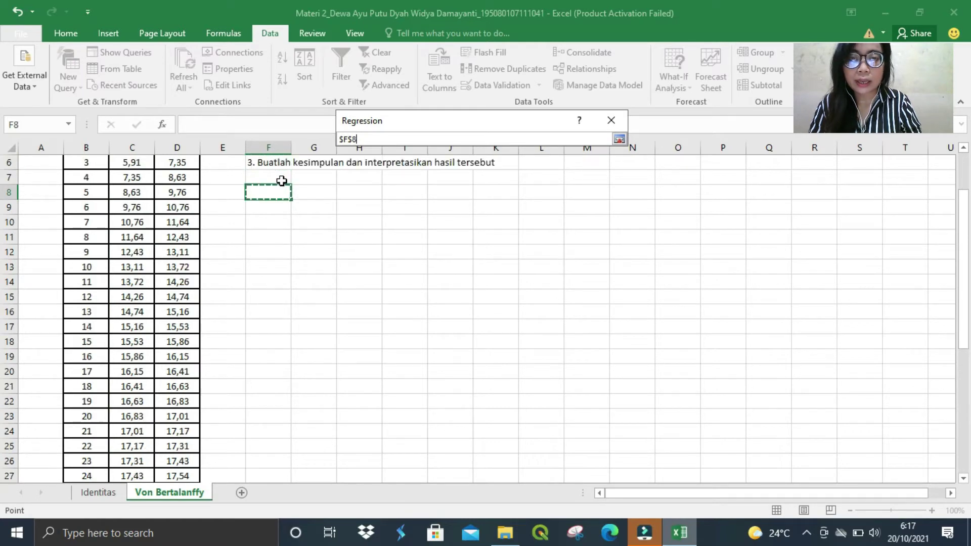
pyautogui.press('Return')
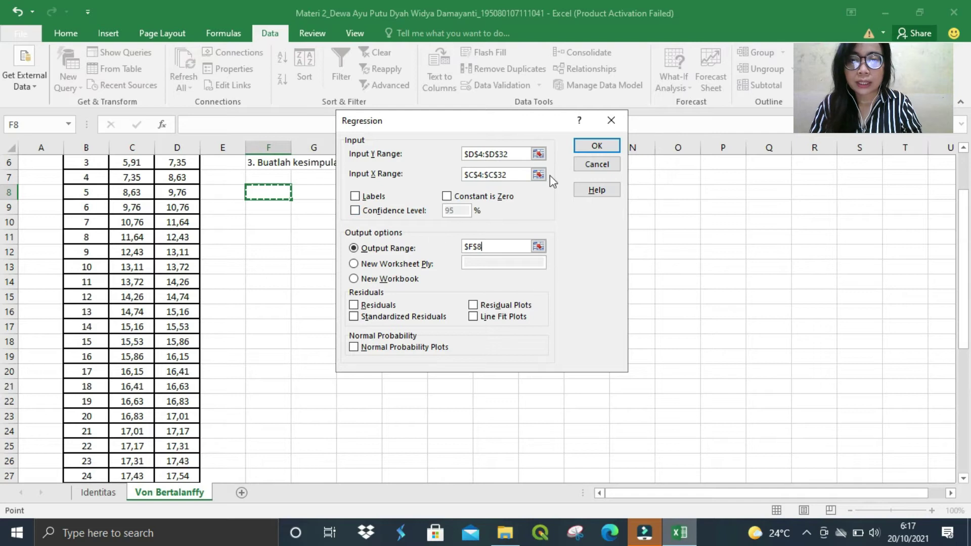
pyautogui.click(586, 146)
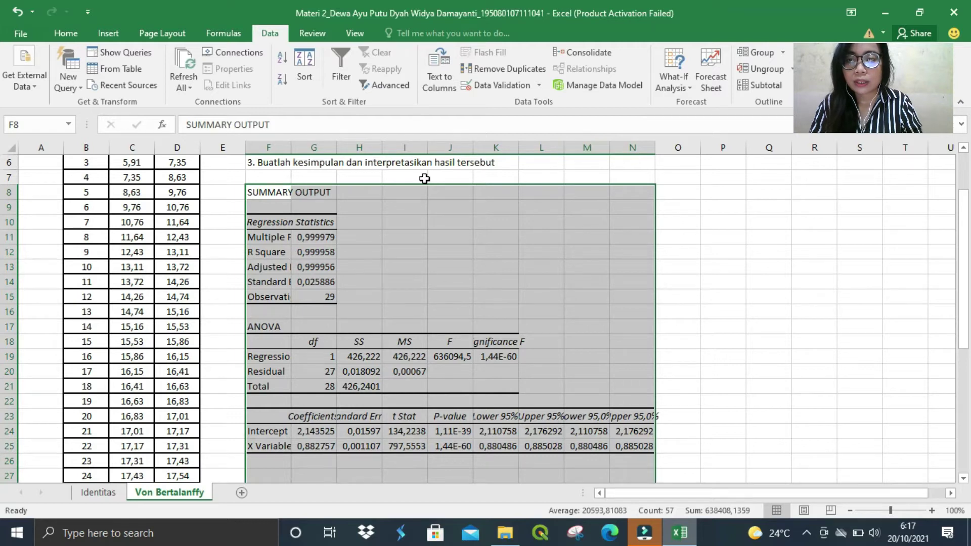
pyautogui.click(668, 354)
# Copy the full Intercept coefficient from G24 into G30 as the value of a.
pyautogui.moveTo(964, 300); pyautogui.dragTo(964, 417)
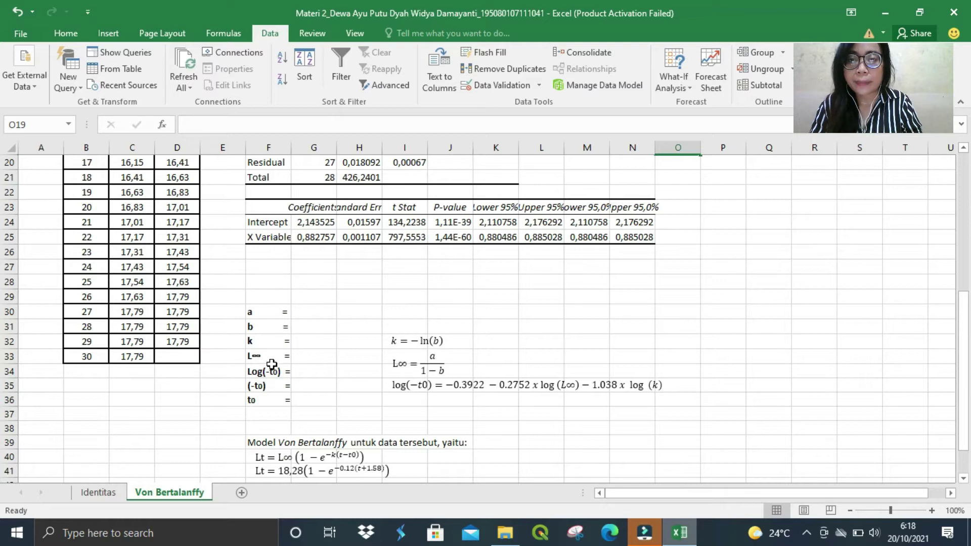
pyautogui.click(305, 225)
pyautogui.moveTo(269, 125); pyautogui.dragTo(180, 124)
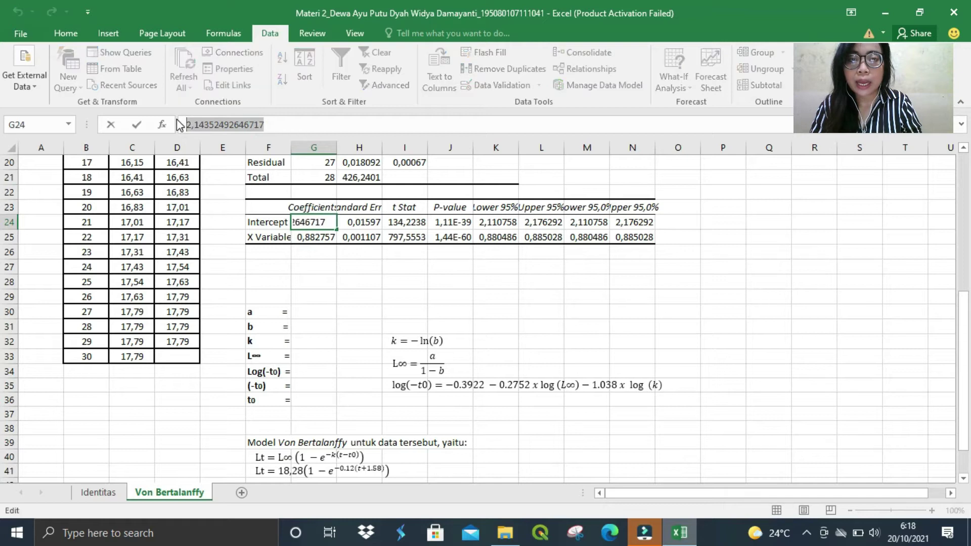
pyautogui.click(317, 313)
pyautogui.click(260, 124)
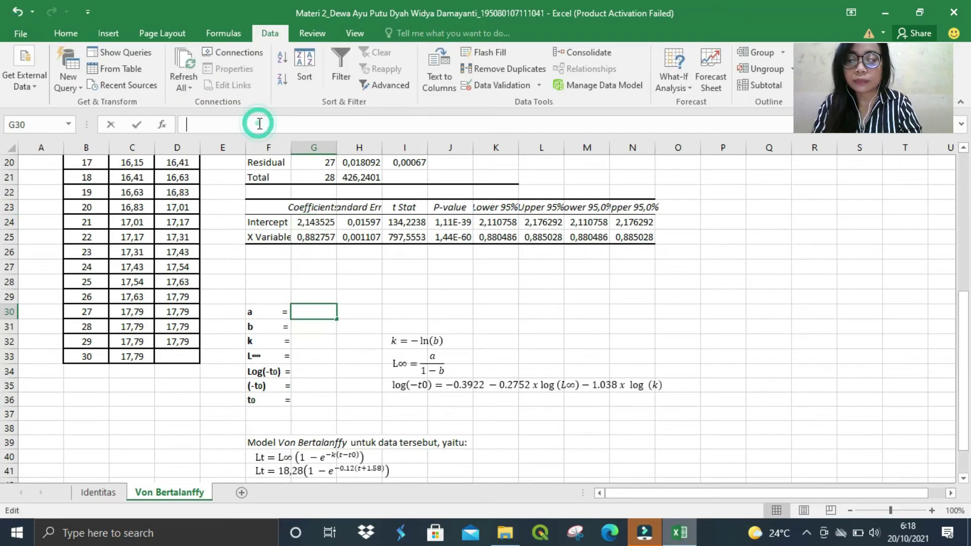
pyautogui.hotkey('ctrl', 'v')
# Copy the full X Variable coefficient from G25 into G31 as the value of b.
pyautogui.click(322, 239)
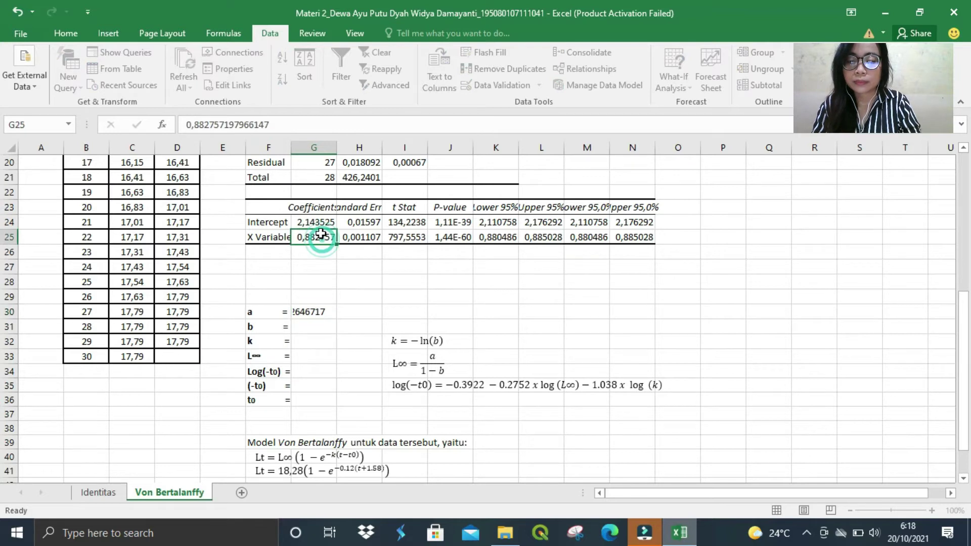
pyautogui.moveTo(284, 126); pyautogui.dragTo(181, 129)
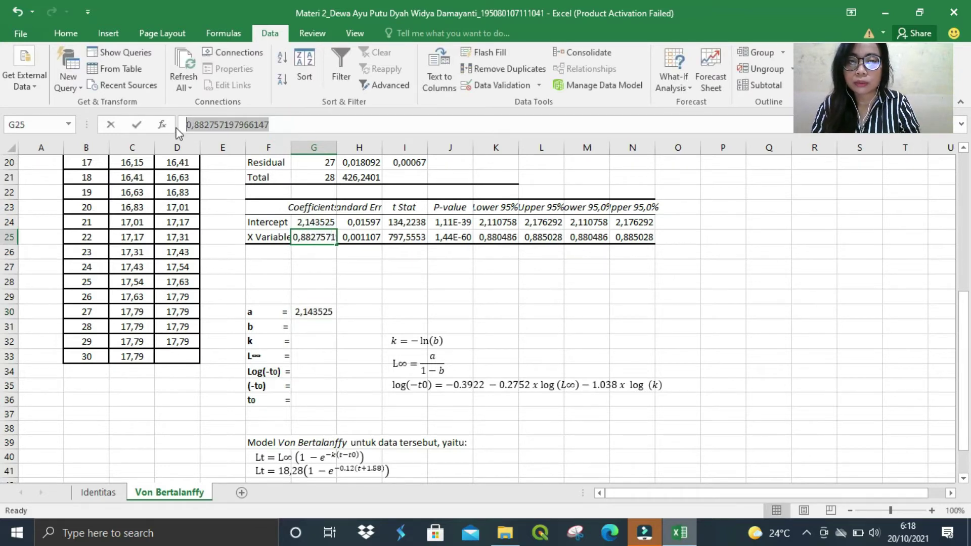
pyautogui.click(316, 330)
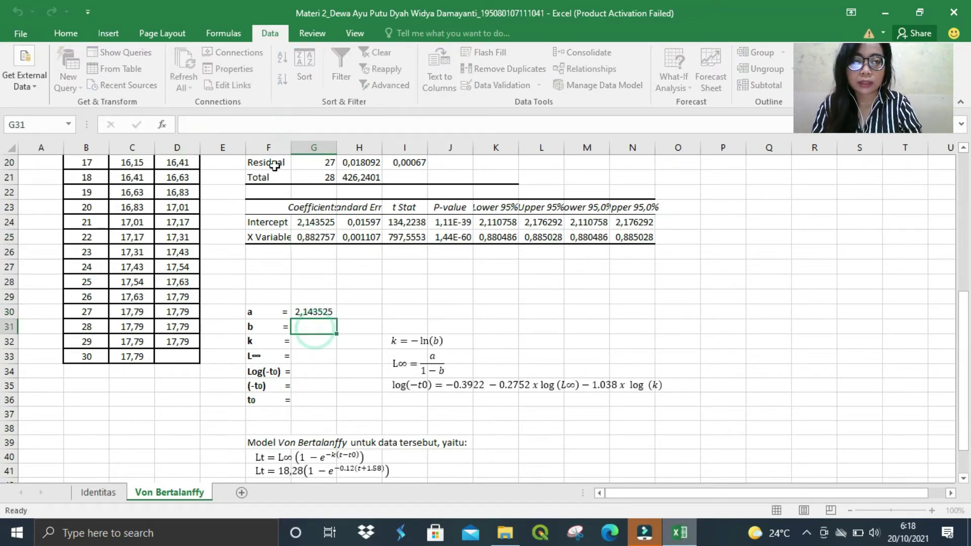
pyautogui.click(238, 124)
pyautogui.hotkey('ctrl', 'v')
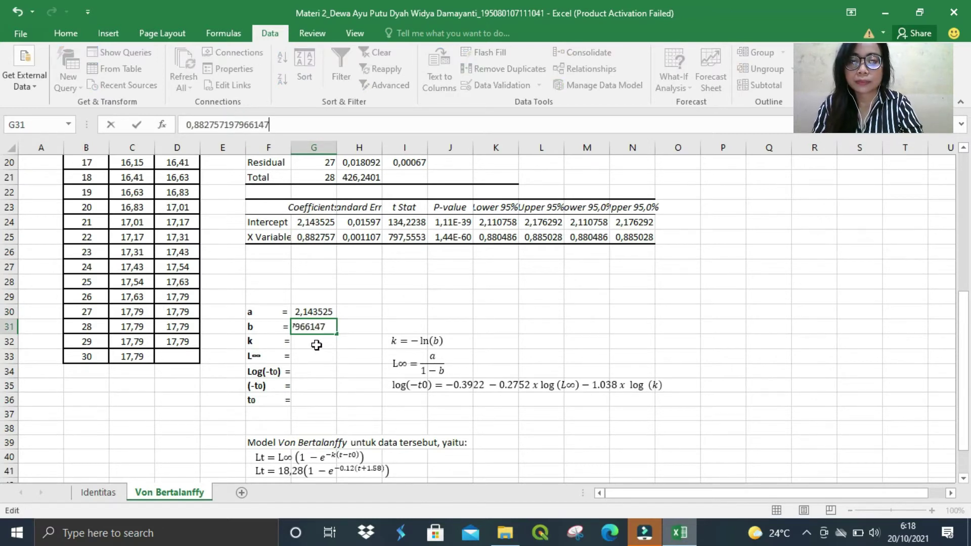
# Calculate k in G32 with the formula =-LN(G31).
pyautogui.click(317, 345)
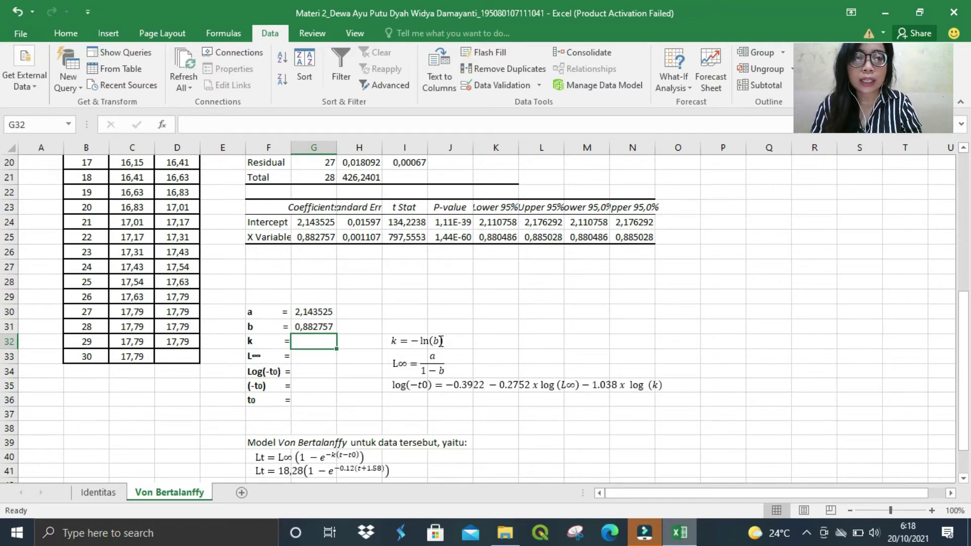
pyautogui.click(232, 122)
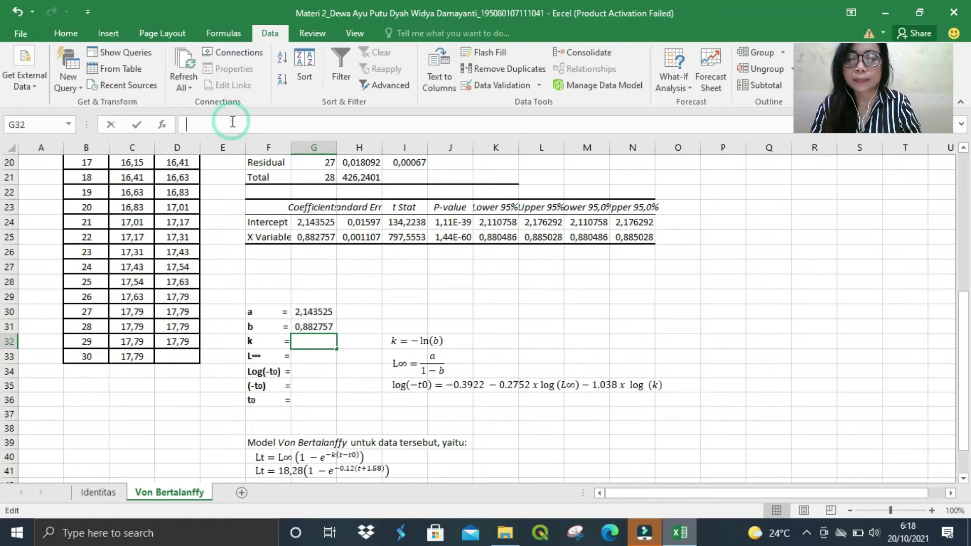
pyautogui.write('=')
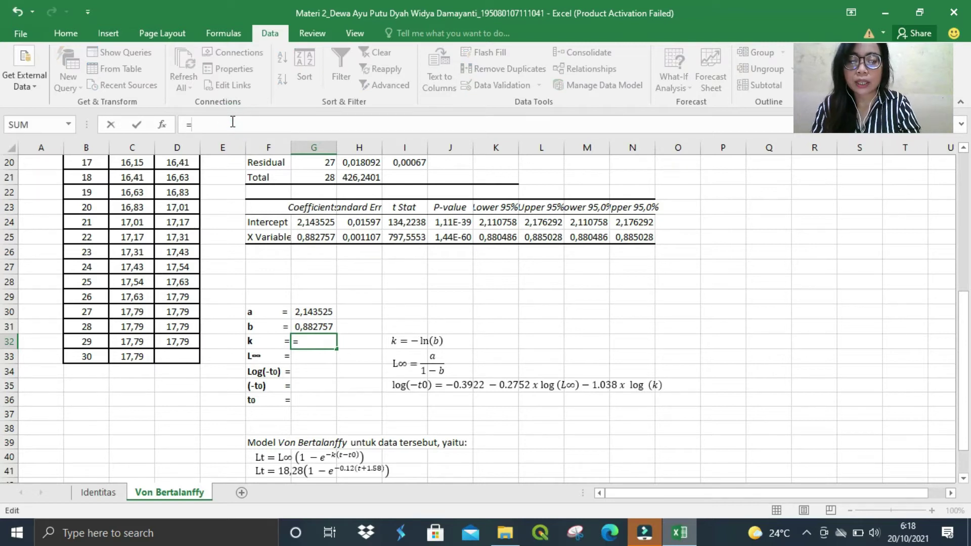
pyautogui.write('-LN(')
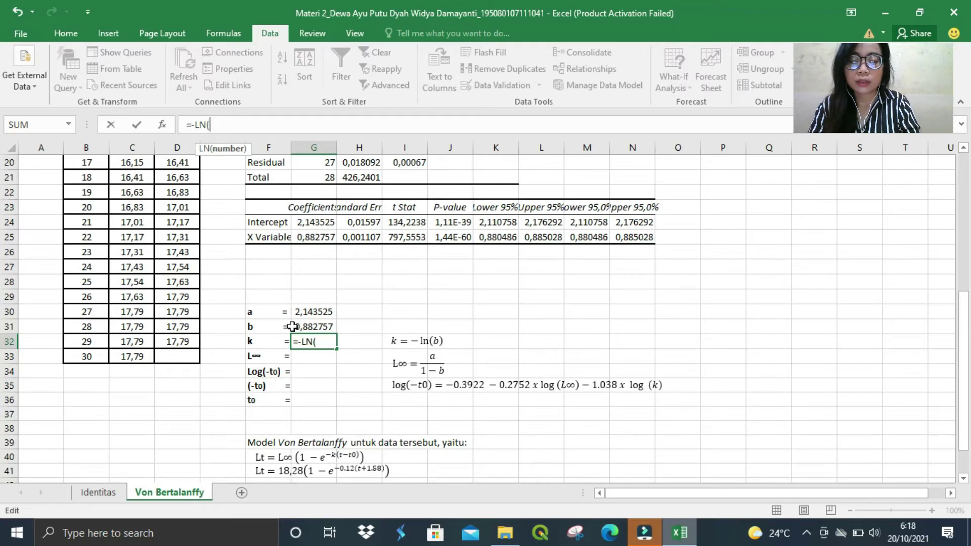
pyautogui.click(323, 327)
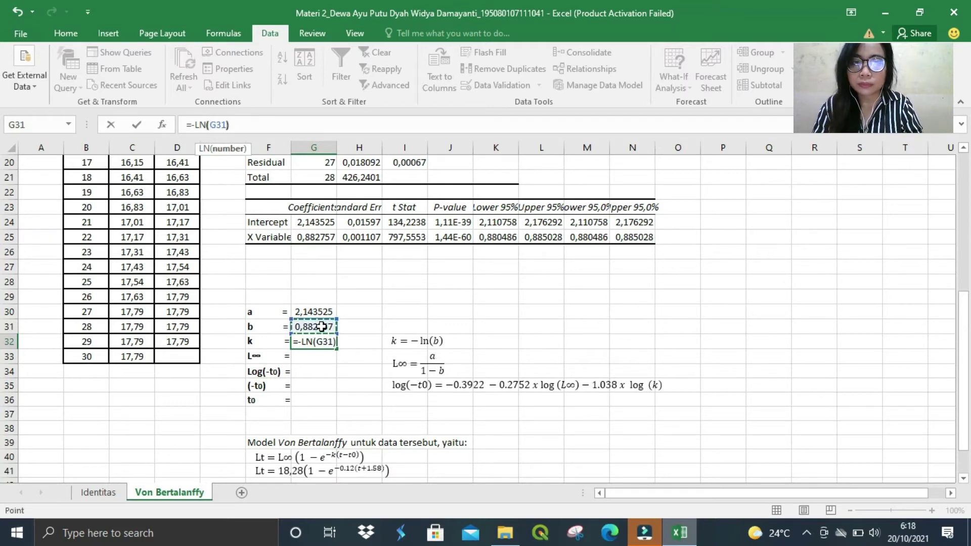
pyautogui.write(')')
pyautogui.press('Return')
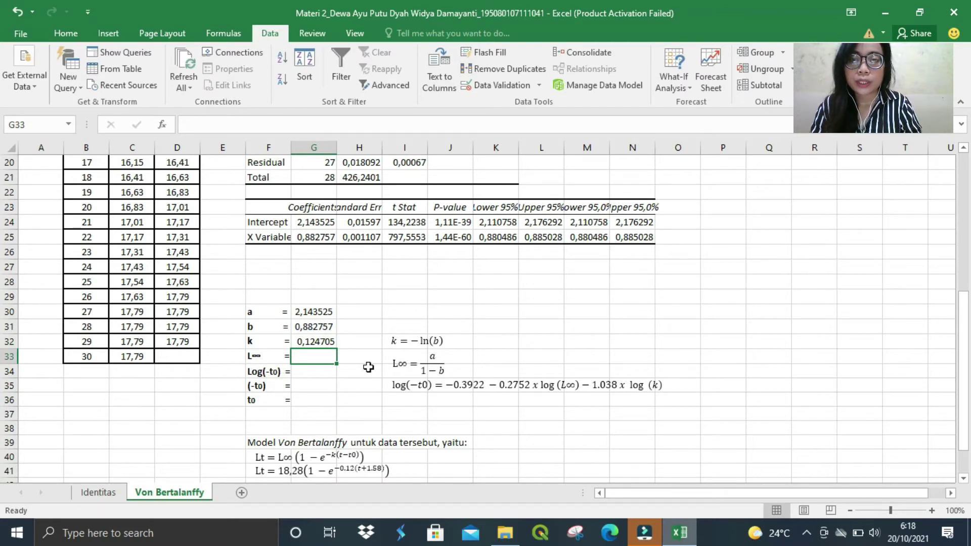
# Calculate L∞ in G33 with the formula =G30/(1-G31).
pyautogui.write('=')
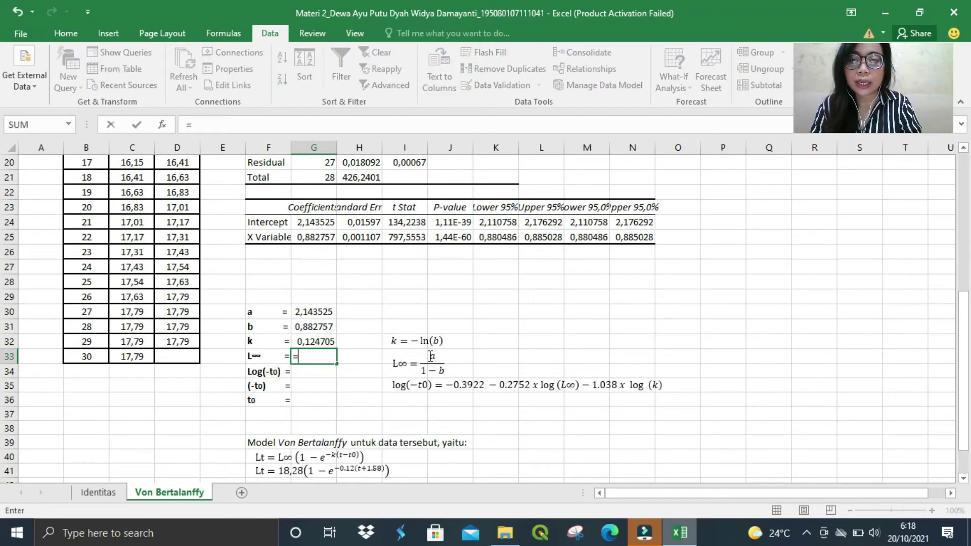
pyautogui.click(313, 313)
pyautogui.write('/(')
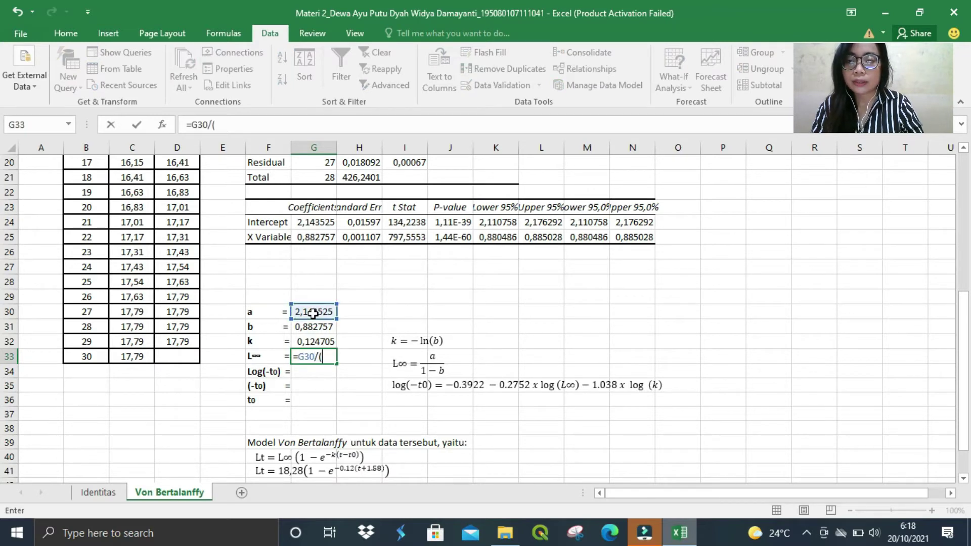
pyautogui.write('1-')
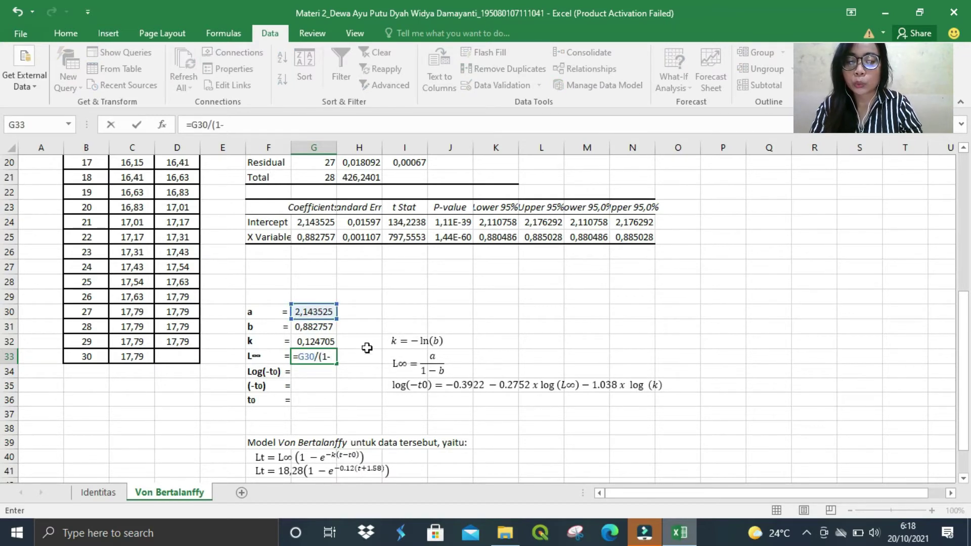
pyautogui.click(322, 329)
pyautogui.write(')')
pyautogui.press('Return')
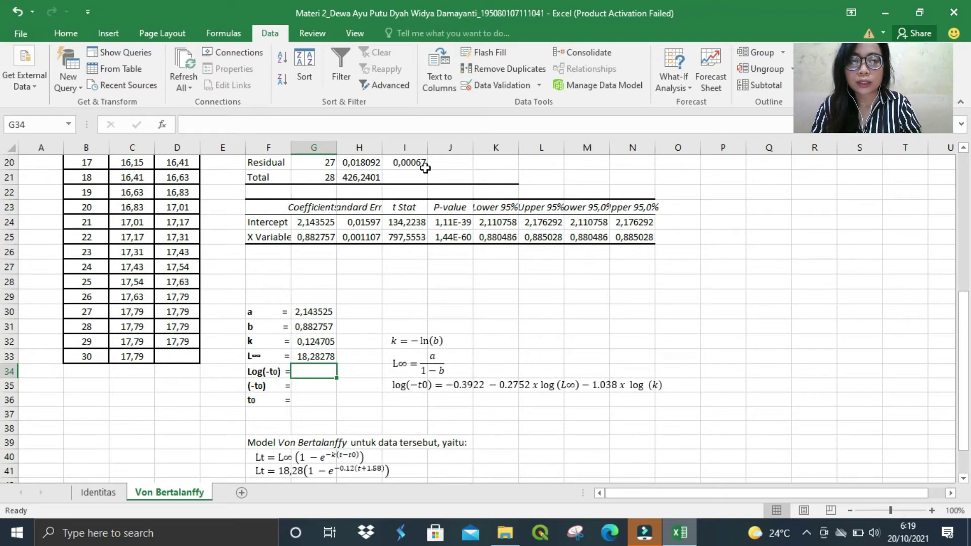
# Calculate Log(-t0) in G34 with the formula =-0,3922-0,2752*LOG(G33)-1,038*LOG(G32).
pyautogui.click(348, 125)
pyautogui.write('=-0')
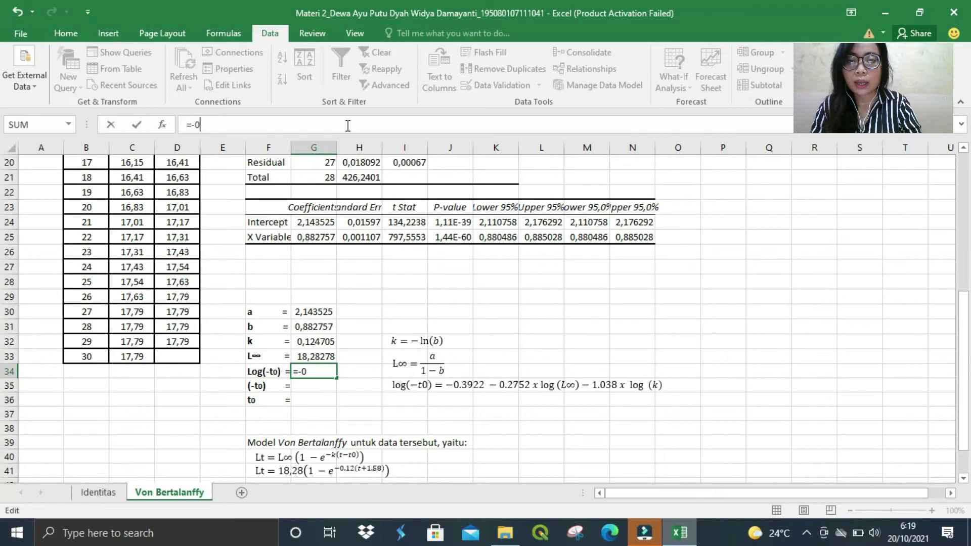
pyautogui.write(',3')
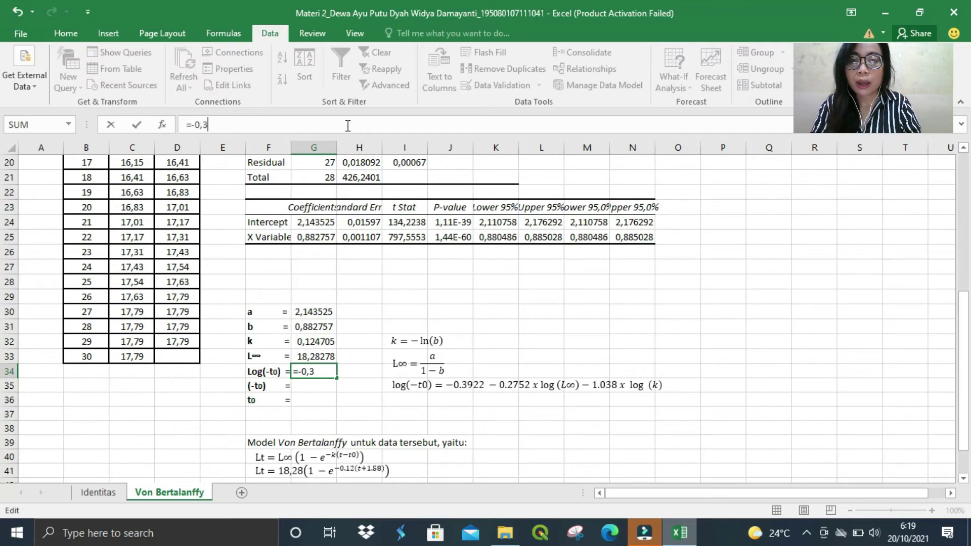
pyautogui.write('922')
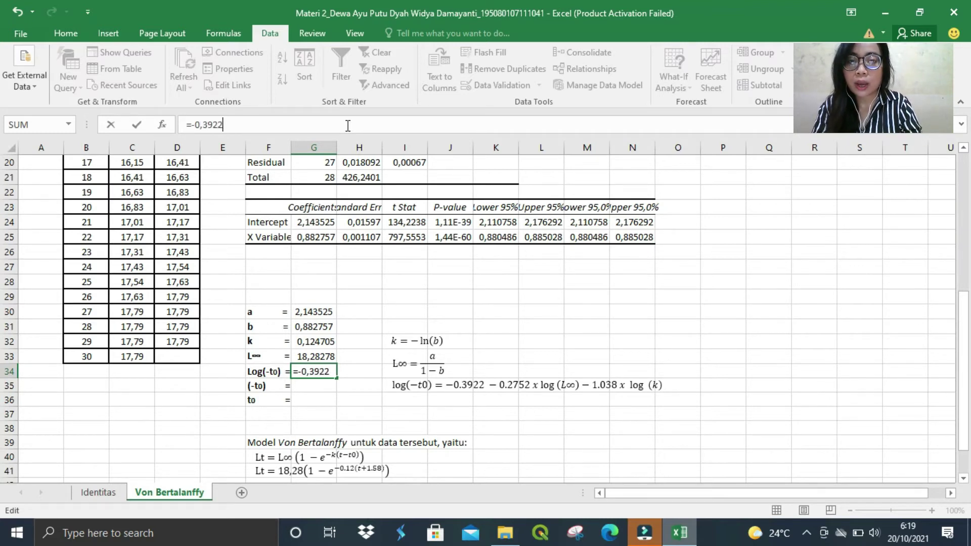
pyautogui.write('-0')
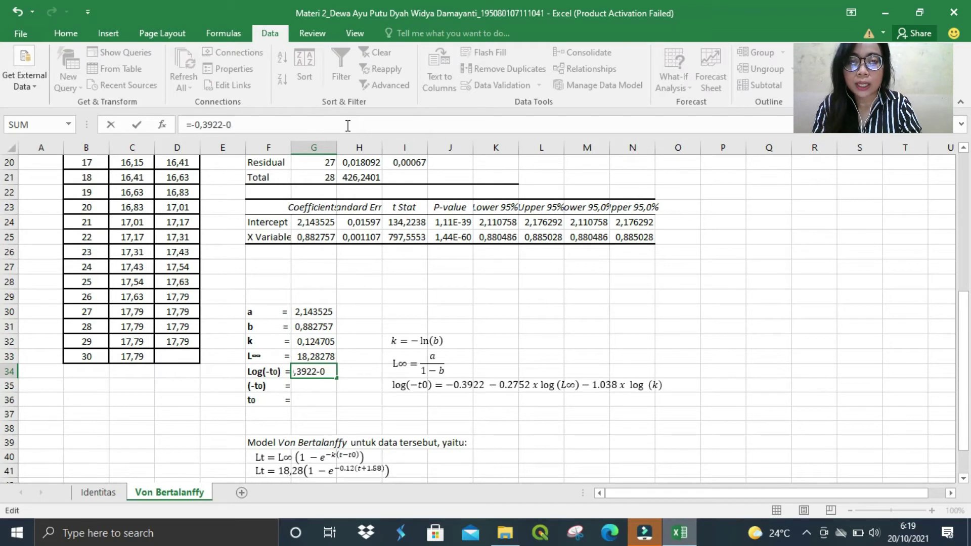
pyautogui.write(',2752')
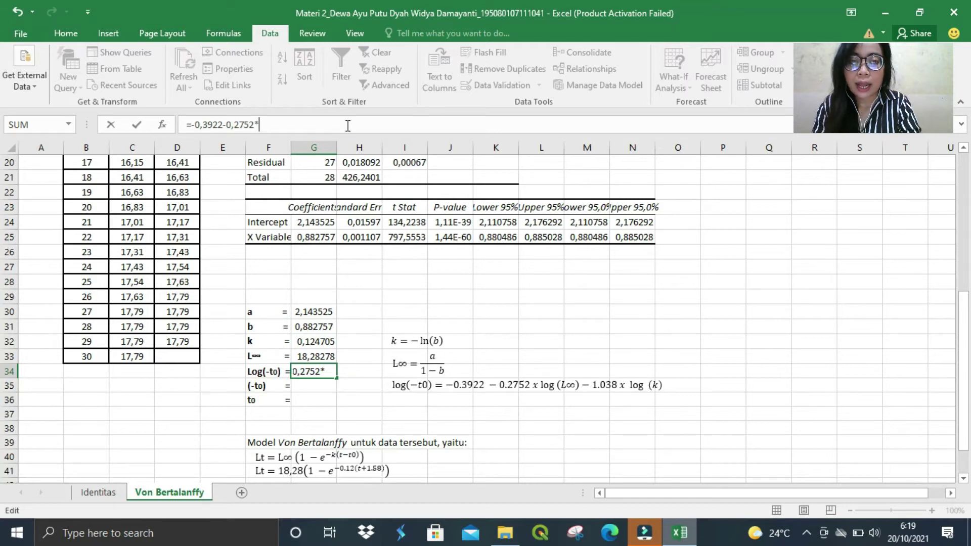
pyautogui.write('*LOG(')
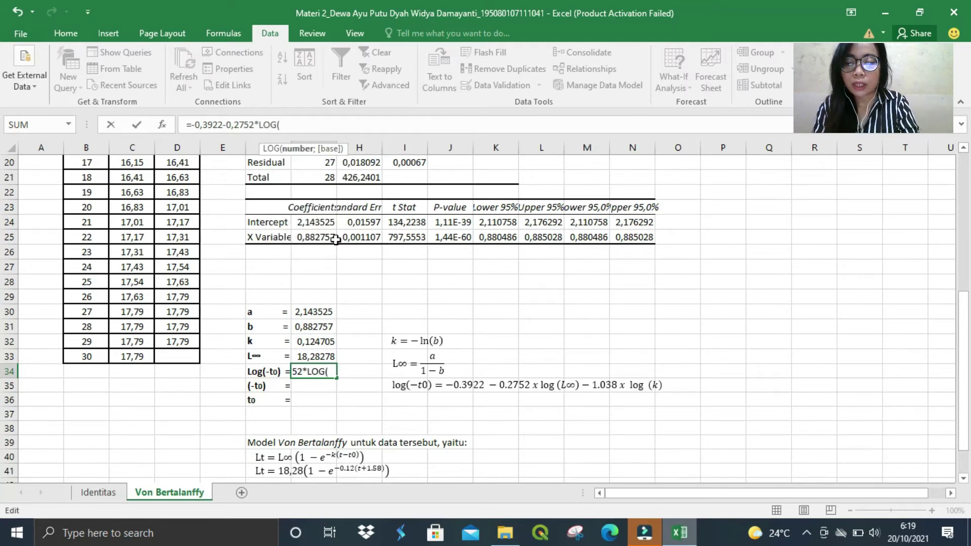
pyautogui.click(324, 356)
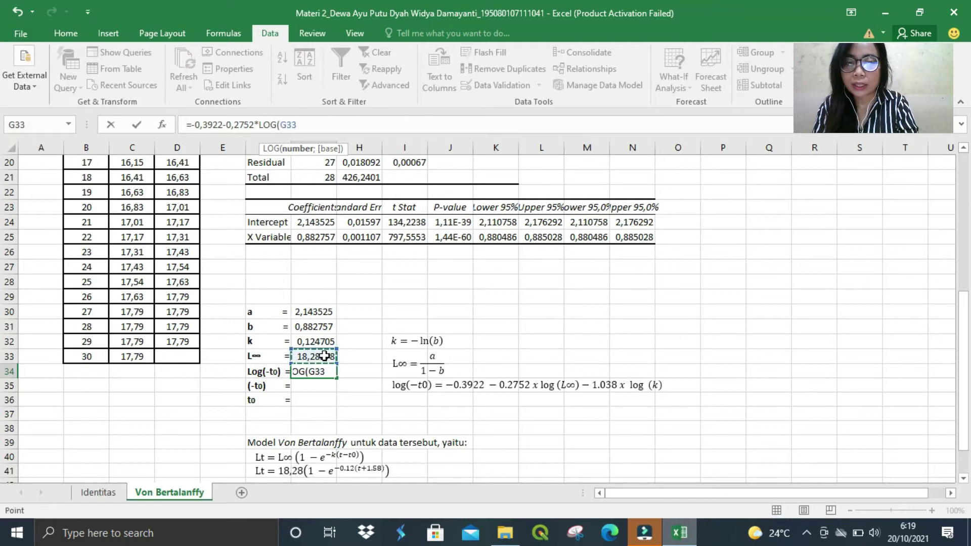
pyautogui.write(')-1')
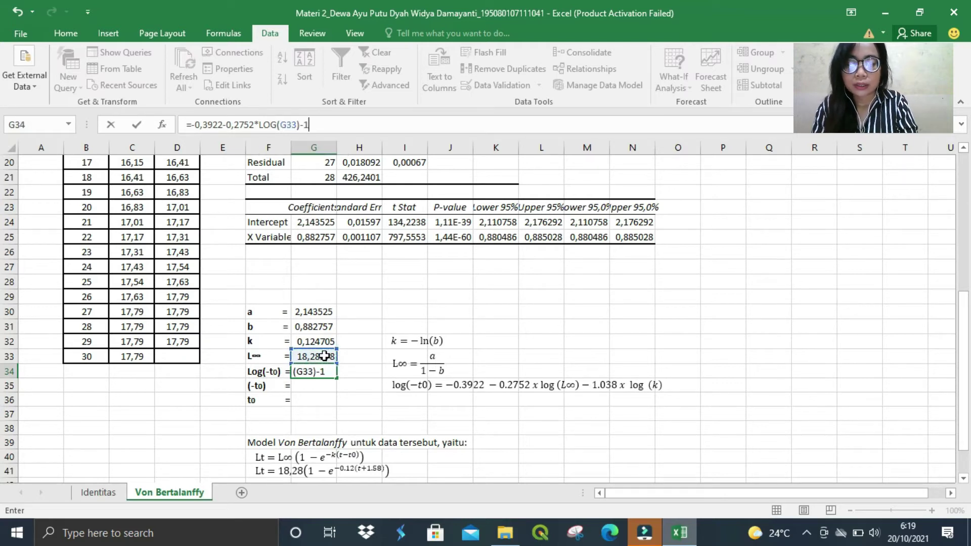
pyautogui.write(',038')
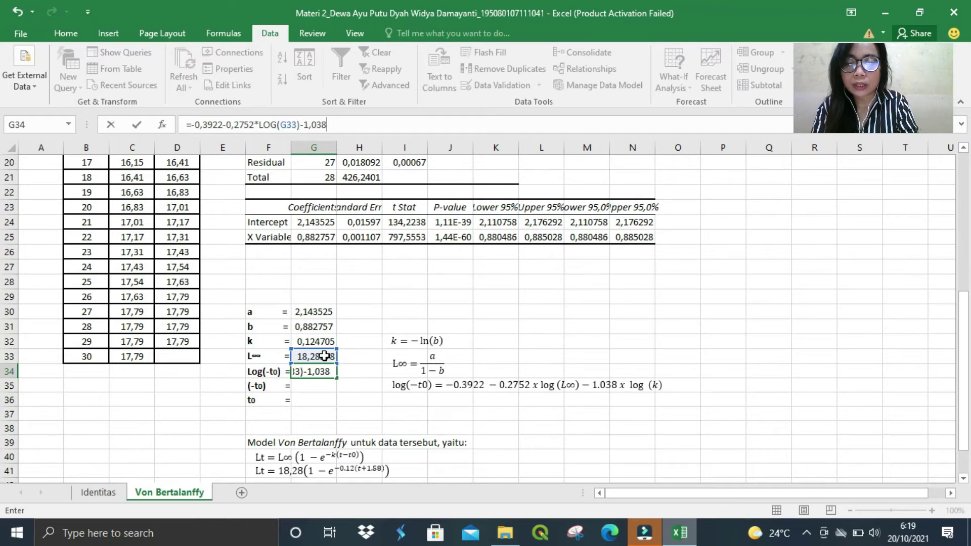
pyautogui.write('*LOG(')
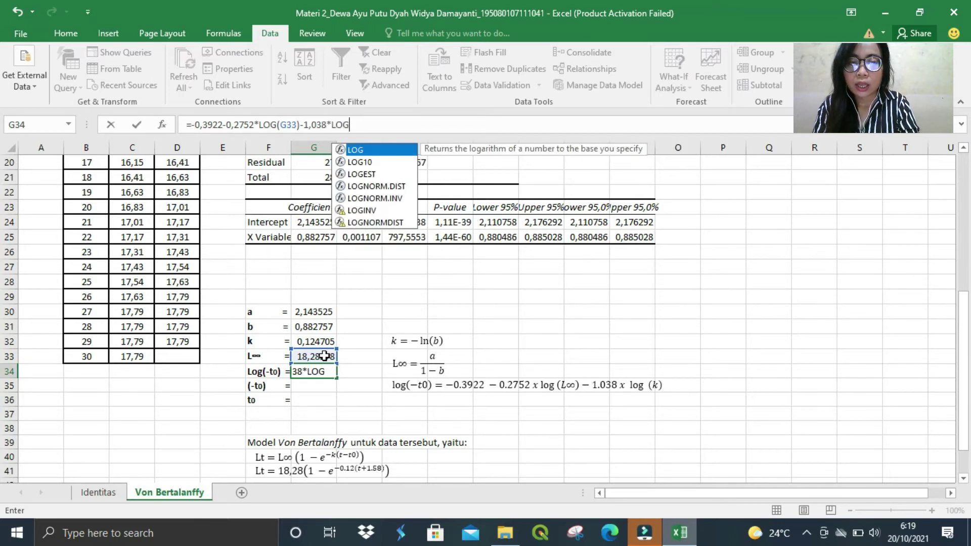
pyautogui.click(314, 343)
pyautogui.write(')')
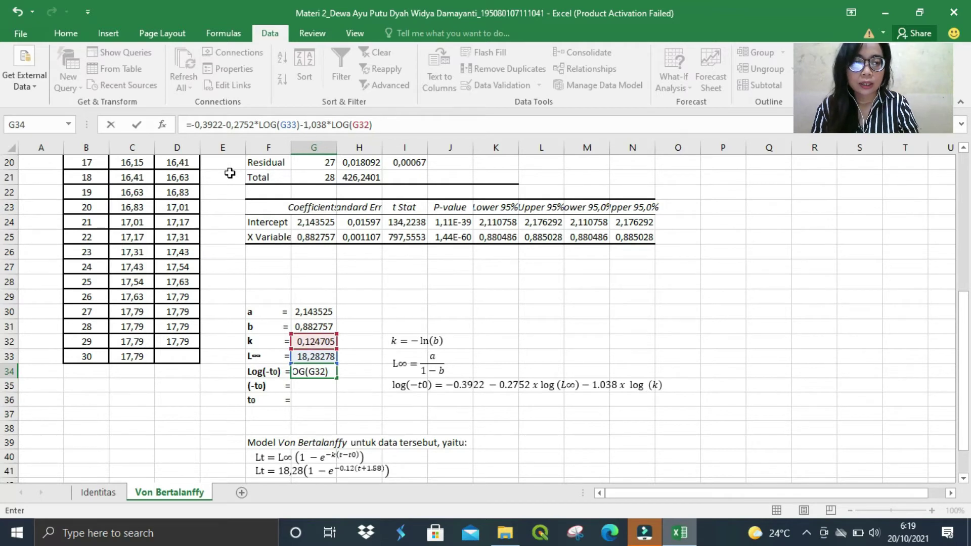
pyautogui.press('Return')
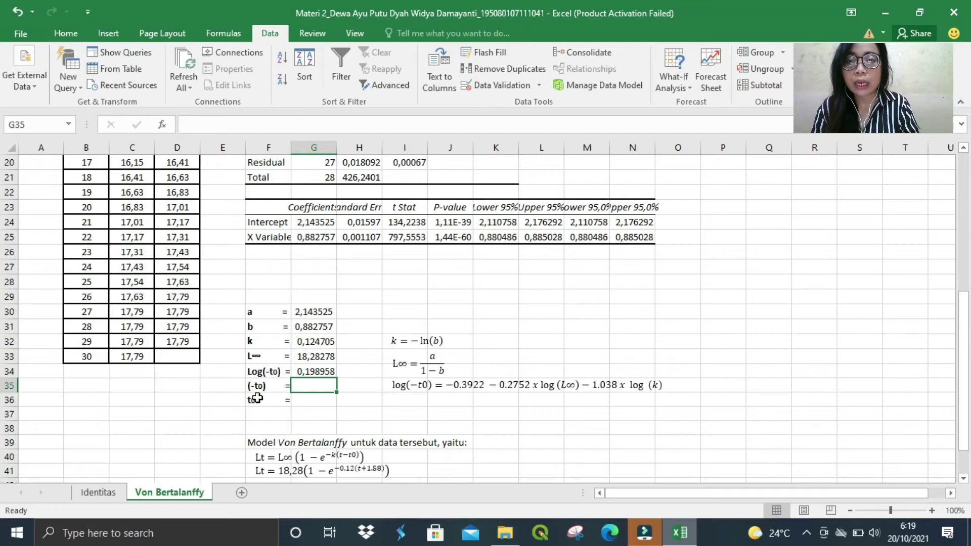
# Calculate (-t0) in G35 with the formula =POWER(10;G34).
pyautogui.click(206, 127)
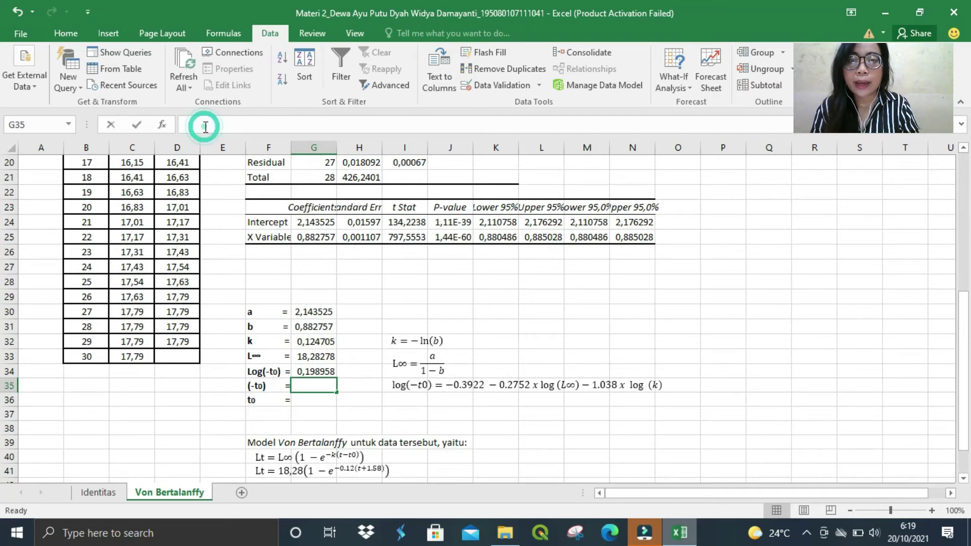
pyautogui.write('=')
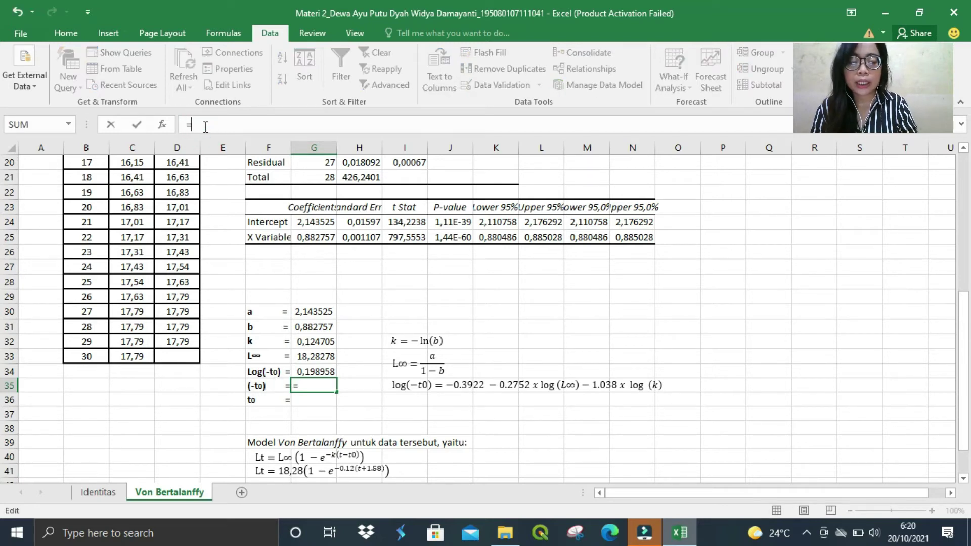
pyautogui.write('POWER(')
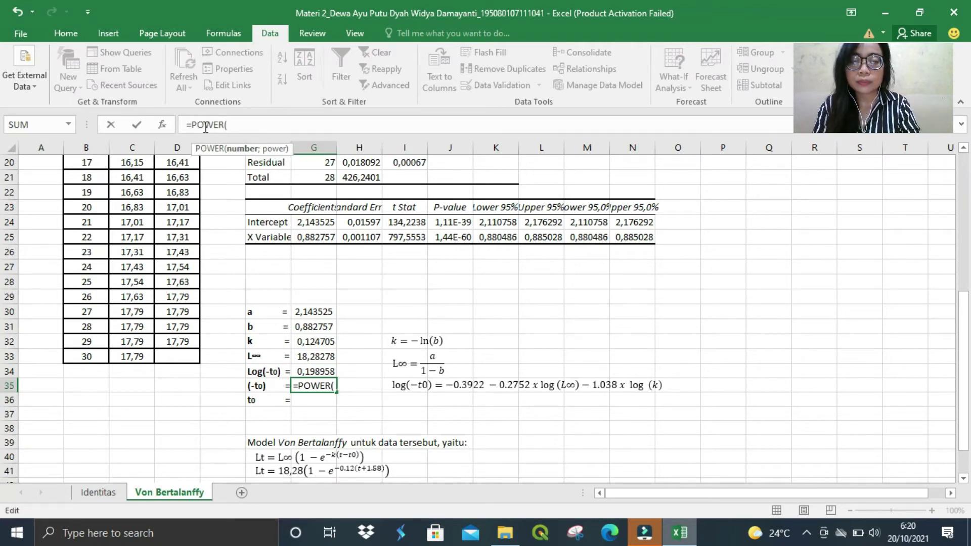
pyautogui.write('10')
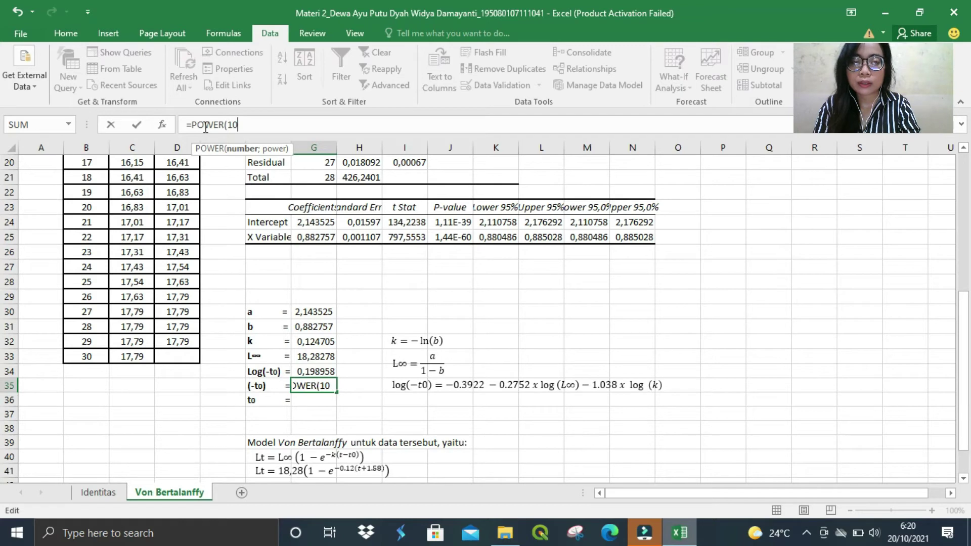
pyautogui.write(';')
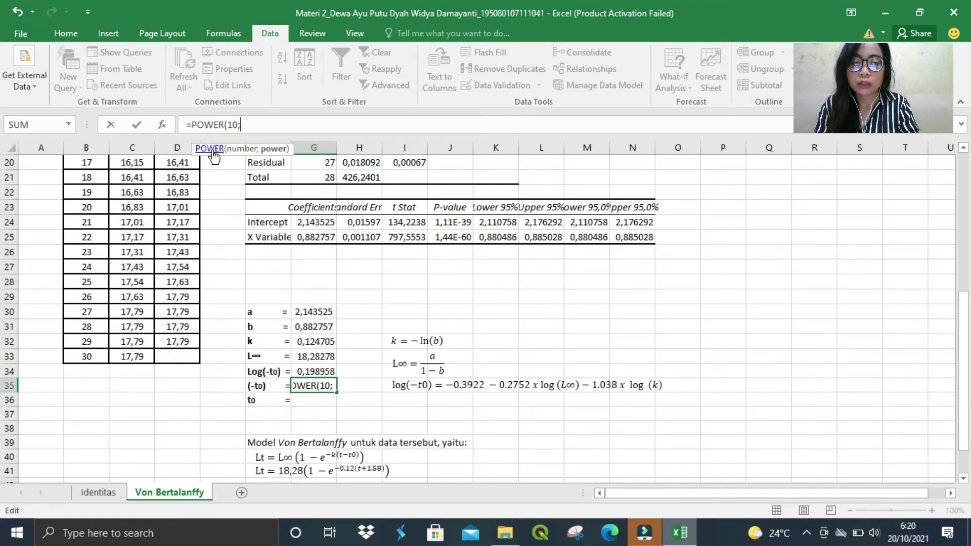
pyautogui.click(315, 371)
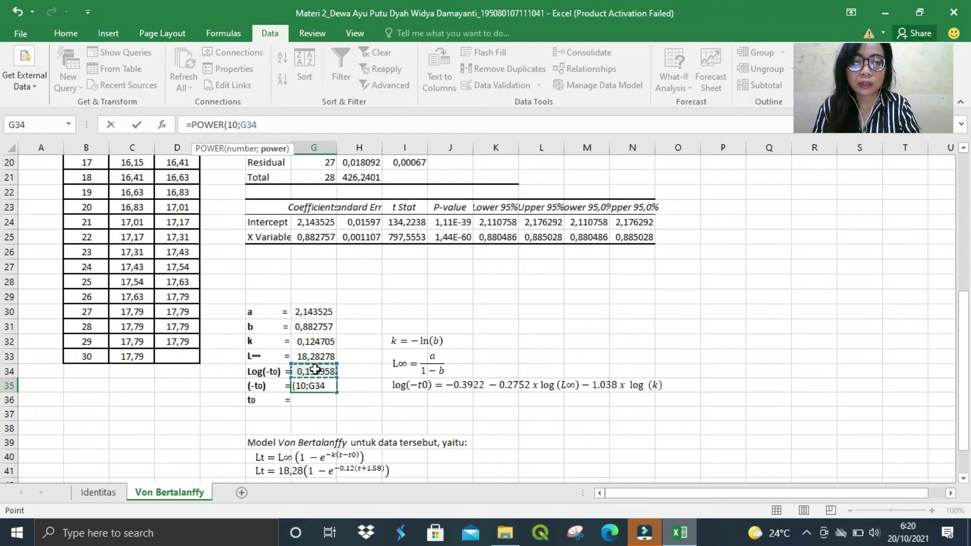
pyautogui.write(')')
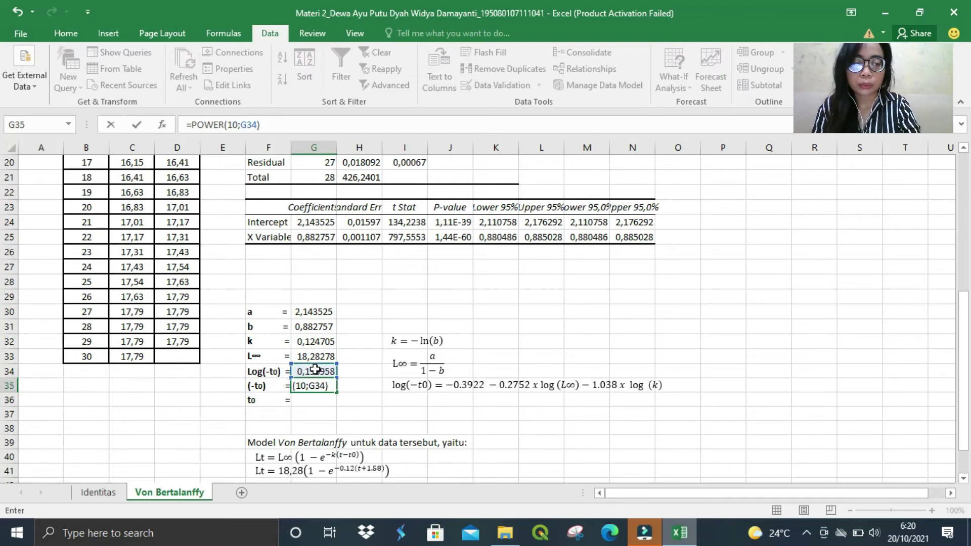
pyautogui.press('Return')
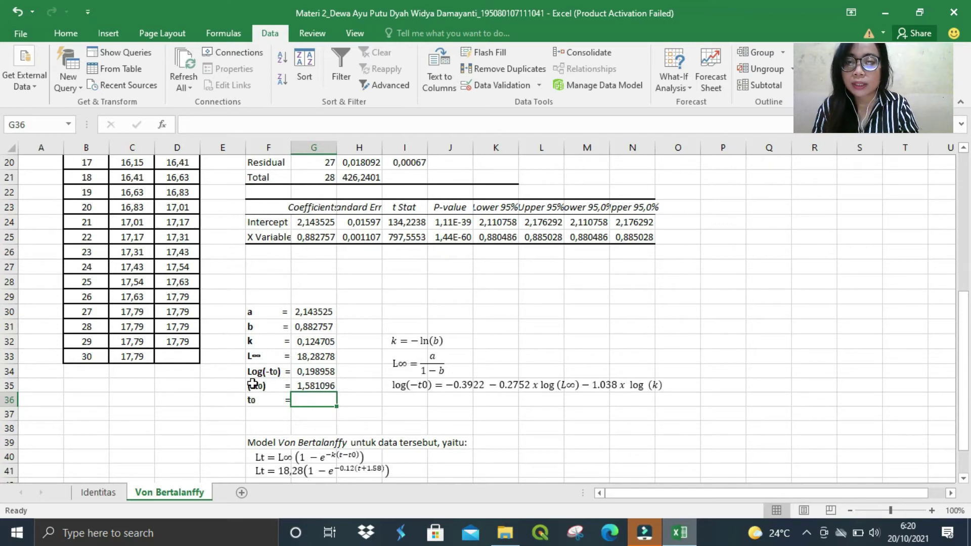
# Calculate t0 in G36 as the negative of (-t0) with the formula =-(G35).
pyautogui.click(252, 123)
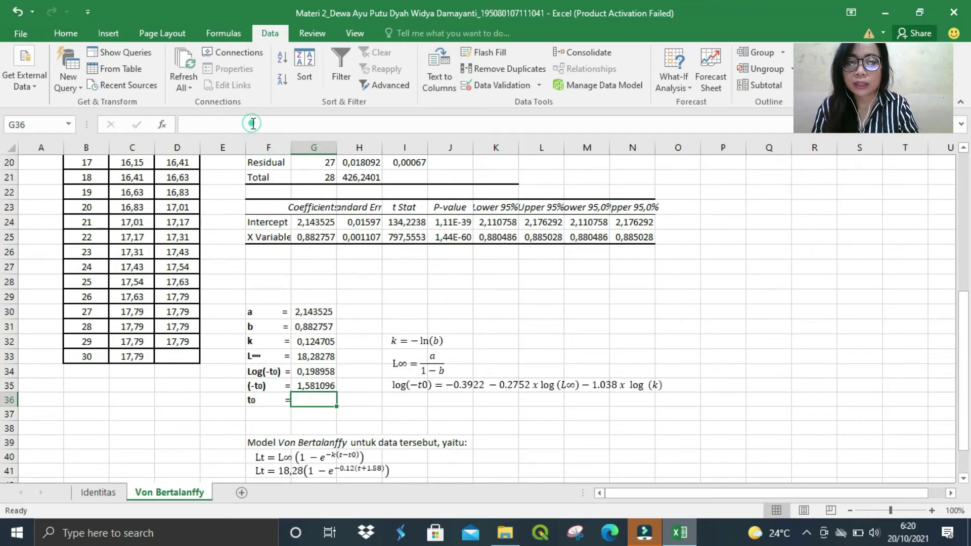
pyautogui.write('=-(')
pyautogui.click(323, 387)
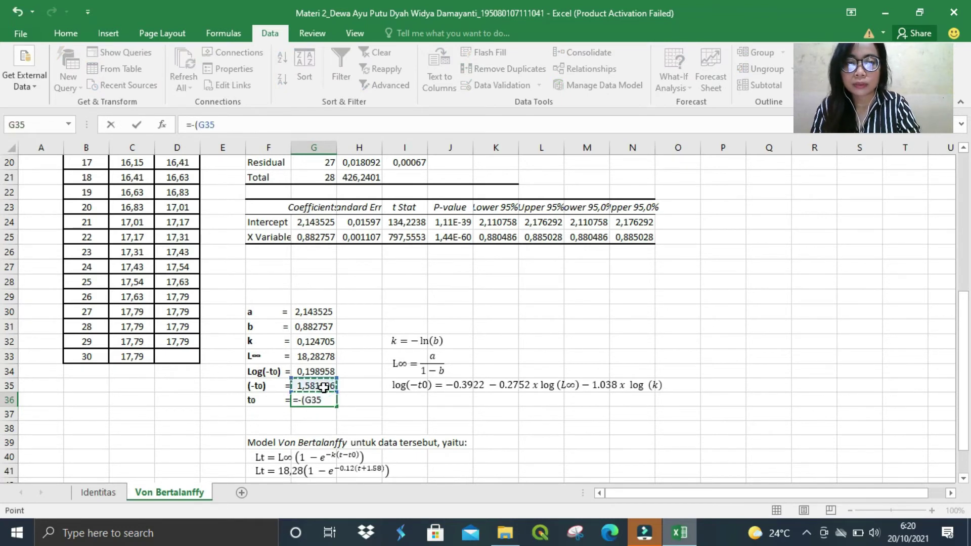
pyautogui.press('Return')
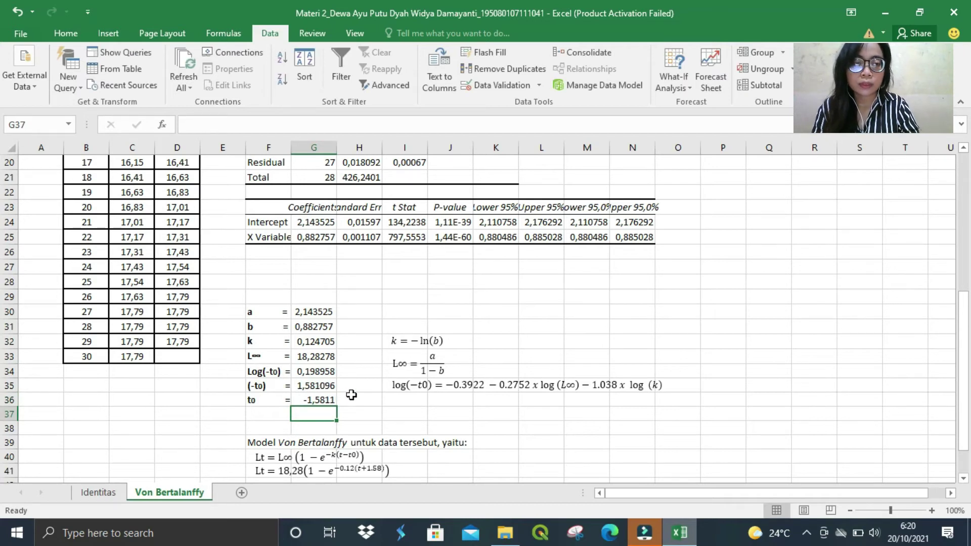
# Format the parameter values in G30:G36 to show two decimal places.
pyautogui.press('Up')
pyautogui.hotkey('shift', 'Up')
pyautogui.hotkey('shift', 'Up')
pyautogui.hotkey('shift', 'Up')
pyautogui.hotkey('shift', 'Up')
pyautogui.hotkey('shift', 'Up')
pyautogui.hotkey('shift', 'Up')
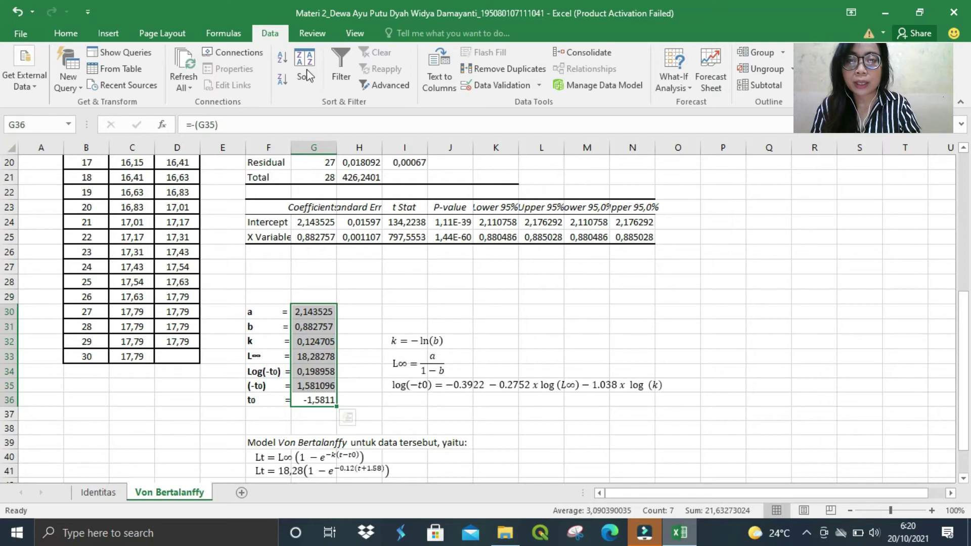
pyautogui.click(66, 33)
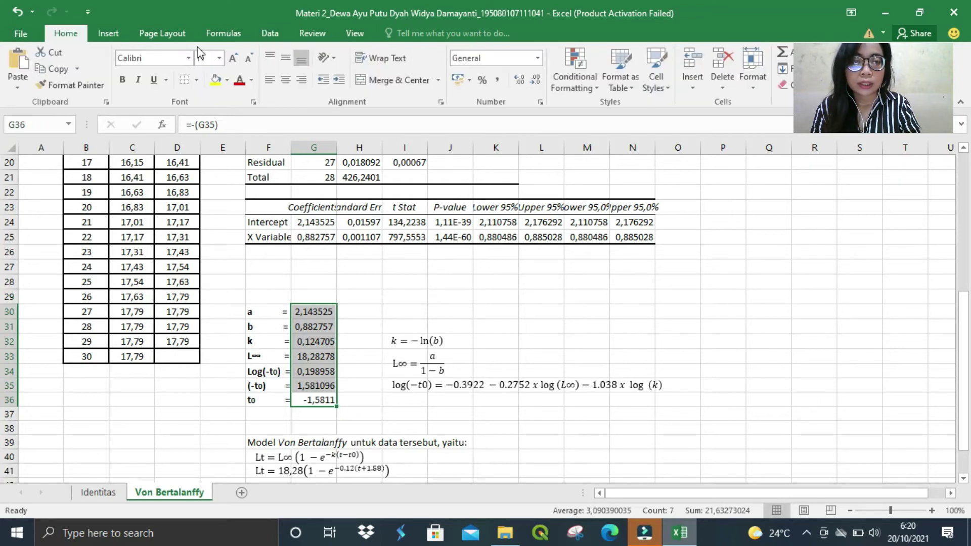
pyautogui.click(536, 81)
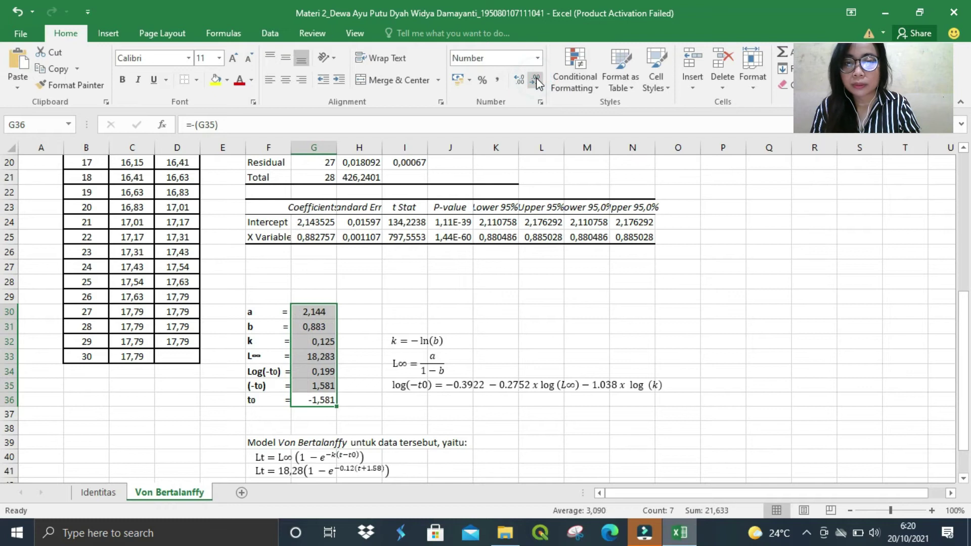
pyautogui.click(536, 81)
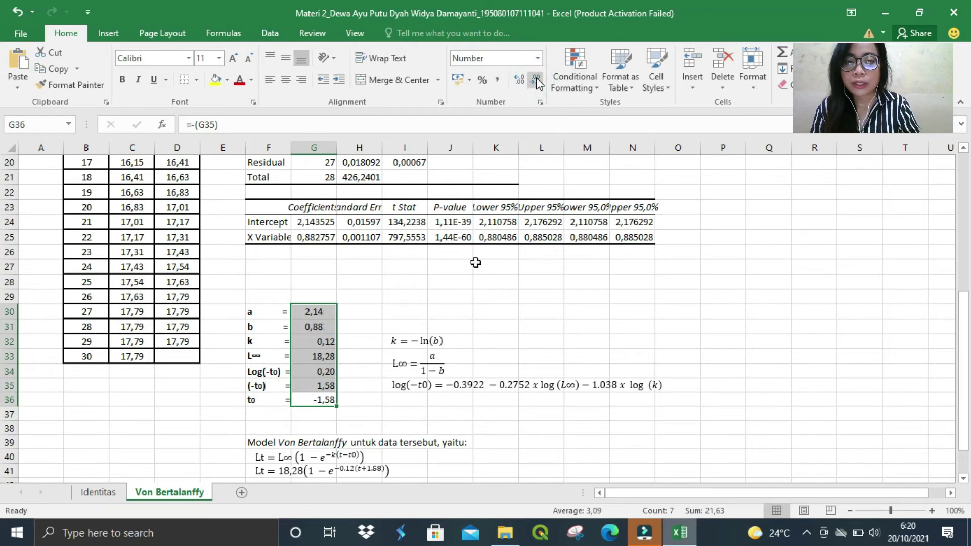
pyautogui.click(350, 409)
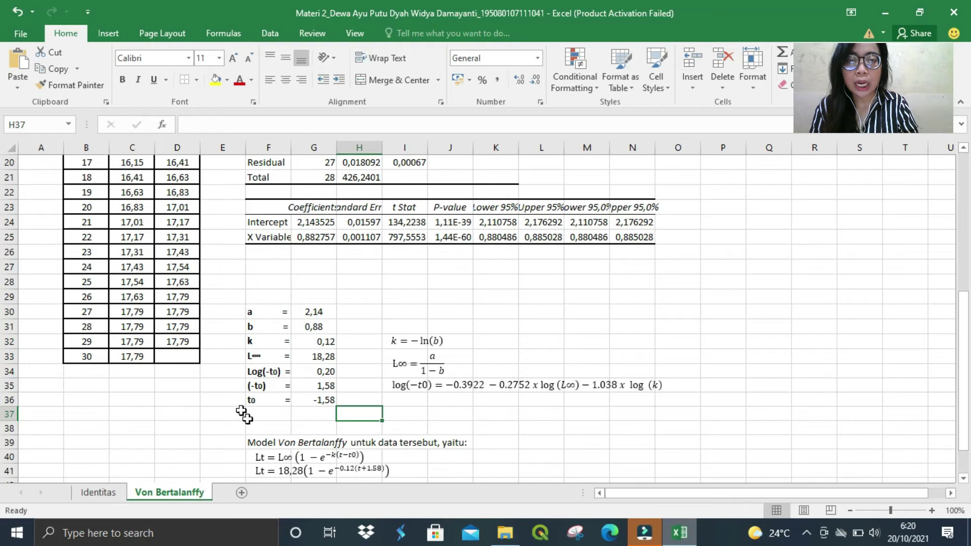
# Review the Von Bertalanffy model equations written below the parameter list.
pyautogui.click(427, 437)
pyautogui.press('Down')
pyautogui.press('Down')
pyautogui.press('Down')
pyautogui.press('Down')
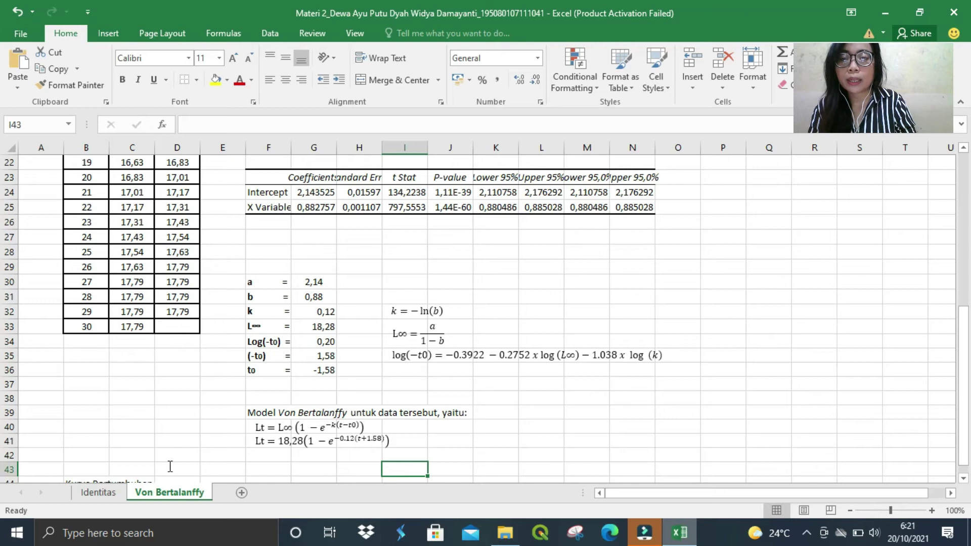
# Insert a markers-only scatter chart of Lt against t (bulan) from the data in B4:C33.
pyautogui.click(102, 459)
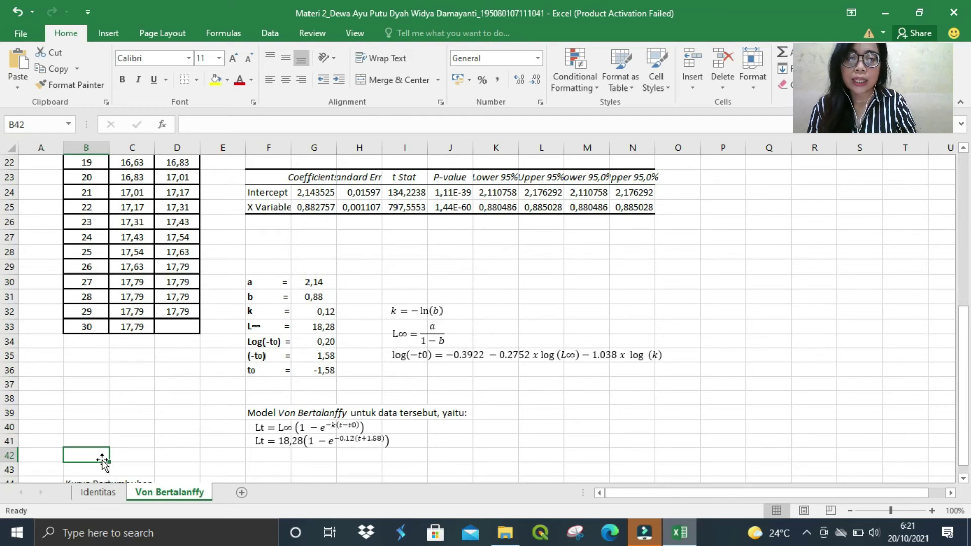
pyautogui.press('Up')
pyautogui.press('Up')
pyautogui.press('Up')
pyautogui.press('Up')
pyautogui.press('Up')
pyautogui.press('Up')
pyautogui.press('Up')
pyautogui.press('Up')
pyautogui.press('Up')
pyautogui.press('Up')
pyautogui.press('Up')
pyautogui.press('Up')
pyautogui.press('Up')
pyautogui.press('Up')
pyautogui.press('Up')
pyautogui.press('Up')
pyautogui.press('Up')
pyautogui.press('Up')
pyautogui.press('Up')
pyautogui.press('Up')
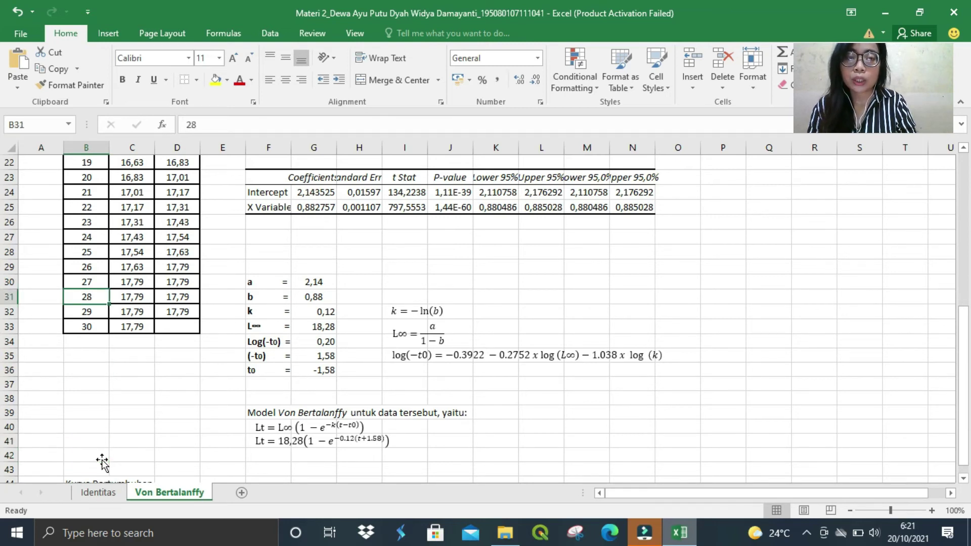
pyautogui.press('Up')
pyautogui.press('Up')
pyautogui.press('Up')
pyautogui.press('Up')
pyautogui.press('Up')
pyautogui.press('Up')
pyautogui.press('Up')
pyautogui.press('Up')
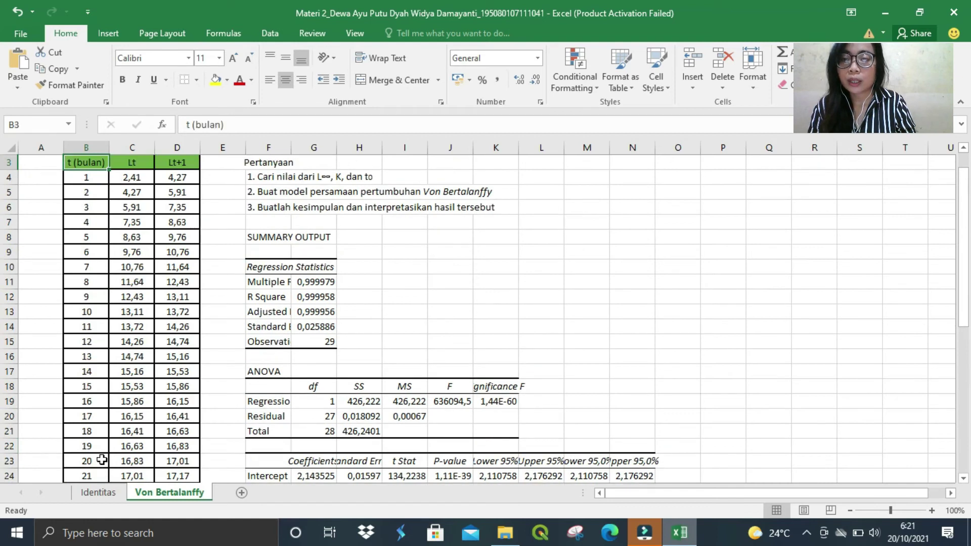
pyautogui.press('Down')
pyautogui.hotkey('shift', 'Right')
pyautogui.hotkey('shift', 'Down')
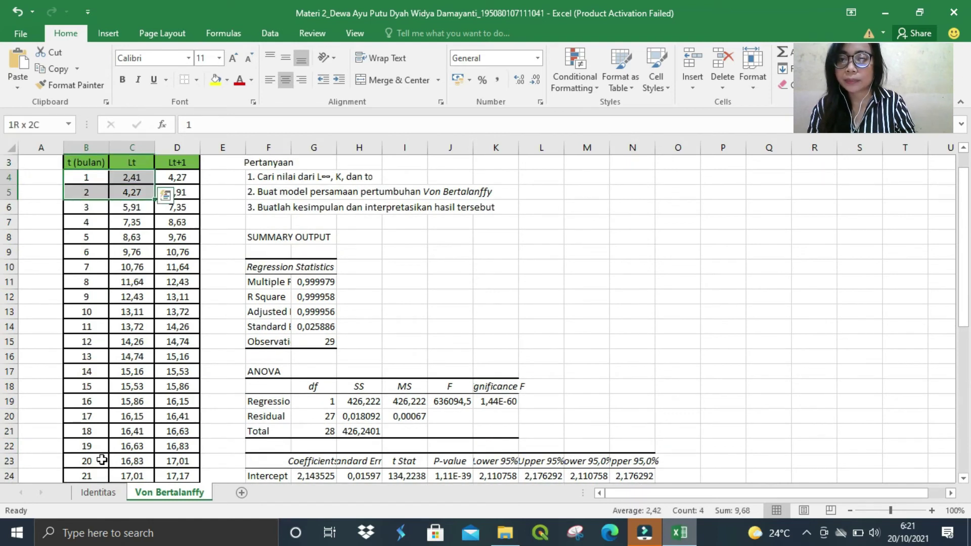
pyautogui.hotkey('shift', 'Down')
pyautogui.hotkey('shift', 'Down')
pyautogui.hotkey('shift', 'Down')
pyautogui.hotkey('shift', 'Down')
pyautogui.hotkey('shift', 'Down')
pyautogui.hotkey('shift', 'Down')
pyautogui.hotkey('shift', 'Down')
pyautogui.hotkey('shift', 'Down')
pyautogui.hotkey('shift', 'Down')
pyautogui.hotkey('shift', 'Down')
pyautogui.hotkey('shift', 'Down')
pyautogui.hotkey('shift', 'Down')
pyautogui.hotkey('shift', 'Down')
pyautogui.hotkey('shift', 'Down')
pyautogui.hotkey('shift', 'Down')
pyautogui.hotkey('shift', 'Down')
pyautogui.hotkey('shift', 'Down')
pyautogui.hotkey('shift', 'Down')
pyautogui.hotkey('shift', 'Down')
pyautogui.hotkey('shift', 'Down')
pyautogui.hotkey('shift', 'Down')
pyautogui.hotkey('shift', 'Down')
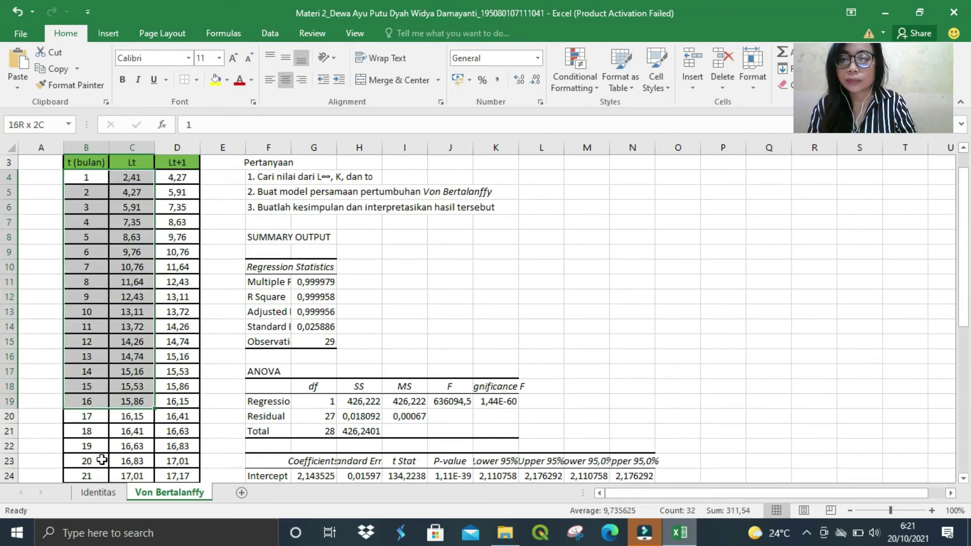
pyautogui.hotkey('shift', 'Down')
pyautogui.hotkey('shift', 'Down')
pyautogui.hotkey('shift', 'Down')
pyautogui.hotkey('shift', 'Down')
pyautogui.hotkey('shift', 'Down')
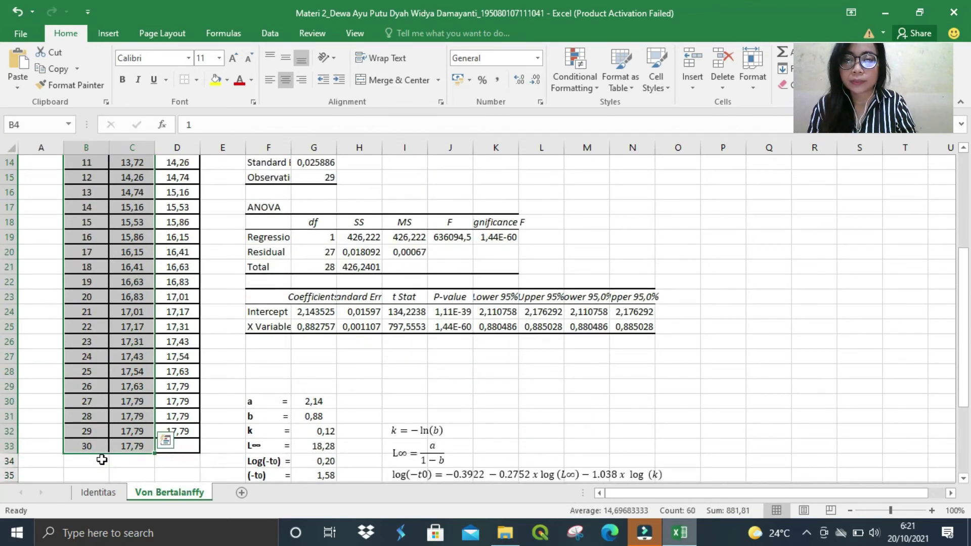
pyautogui.click(117, 32)
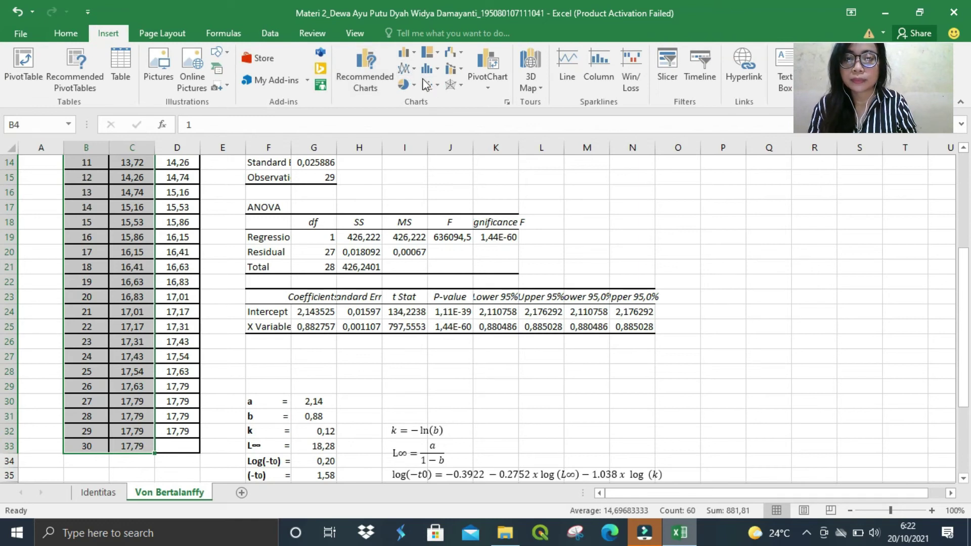
pyautogui.click(430, 85)
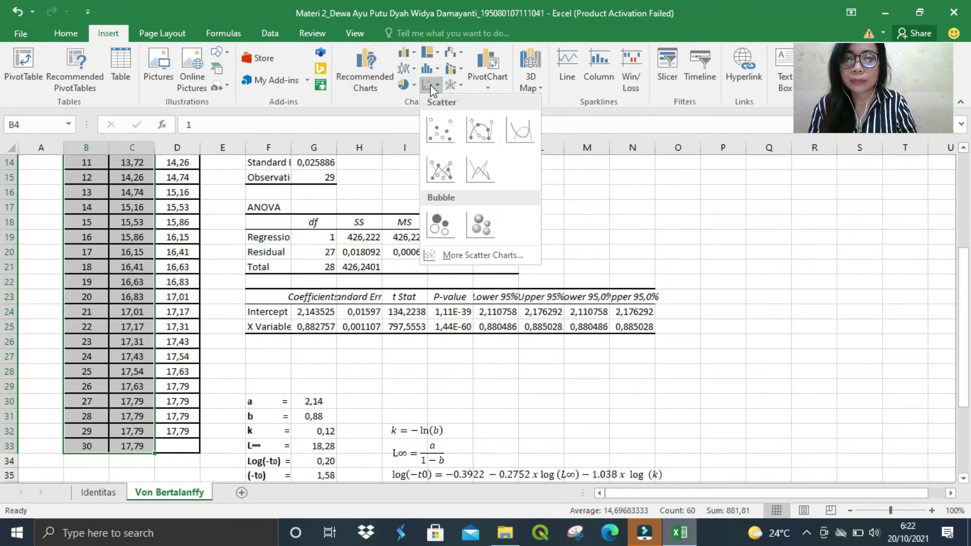
pyautogui.click(447, 132)
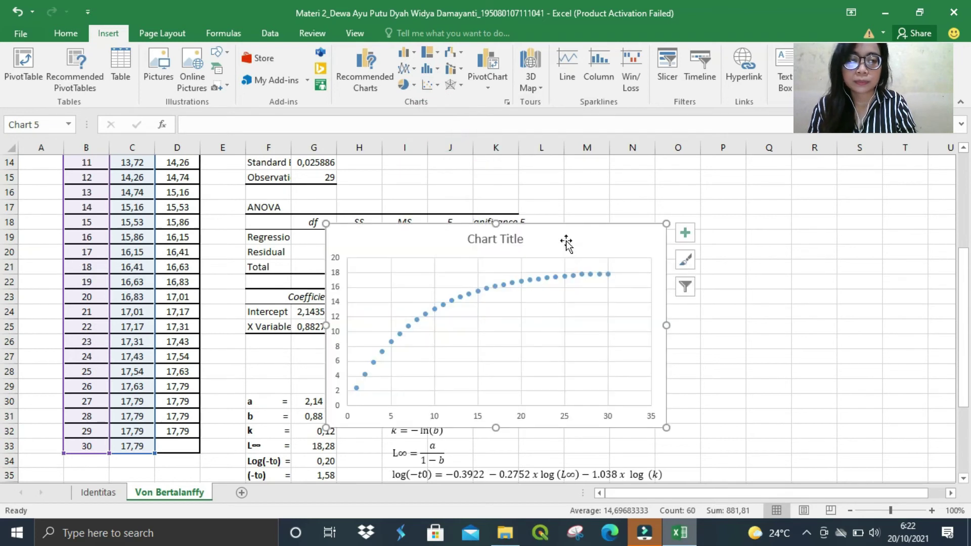
# Move the scatter chart below the "Kurva Pertumbuhan" label, with its upper edge at row 45 and starting in column B.
pyautogui.moveTo(353, 405); pyautogui.dragTo(311, 440)
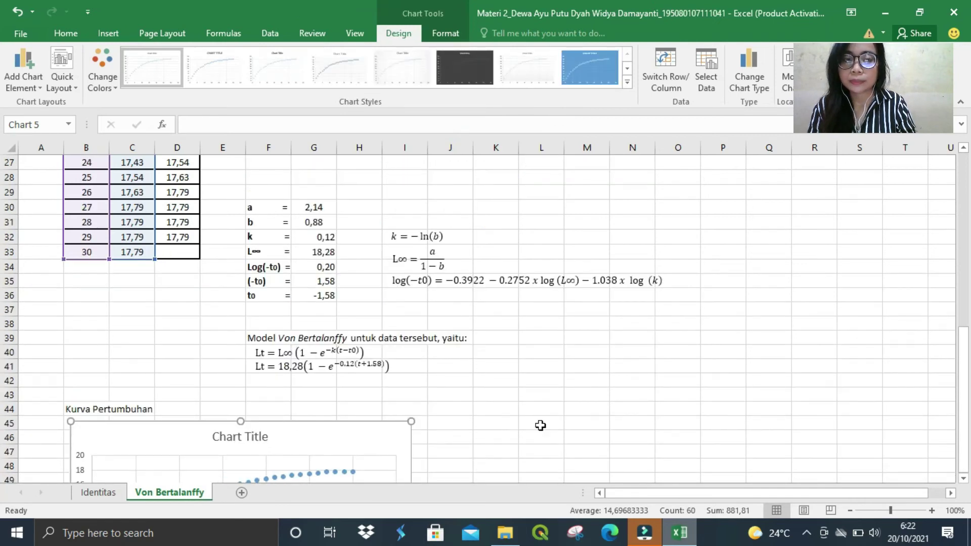
pyautogui.click(539, 423)
pyautogui.press('Left')
pyautogui.press('Down')
pyautogui.press('Down')
pyautogui.press('Down')
pyautogui.press('Down')
pyautogui.scroll(-2, 540, 426)
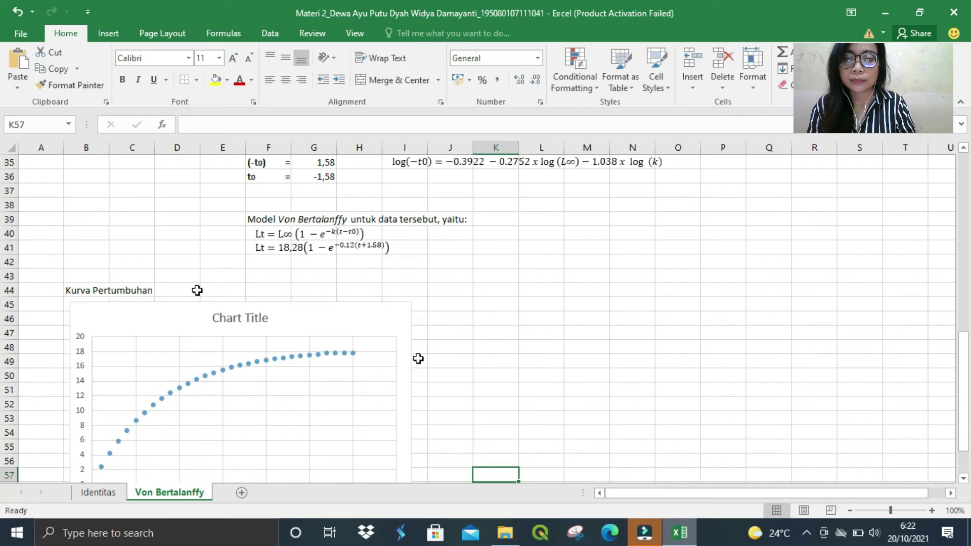
# Replace the placeholder title of the scatter chart with "Kurva Pertumbuhan".
pyautogui.click(223, 317)
pyautogui.click(224, 317)
pyautogui.tripleClick(224, 320)
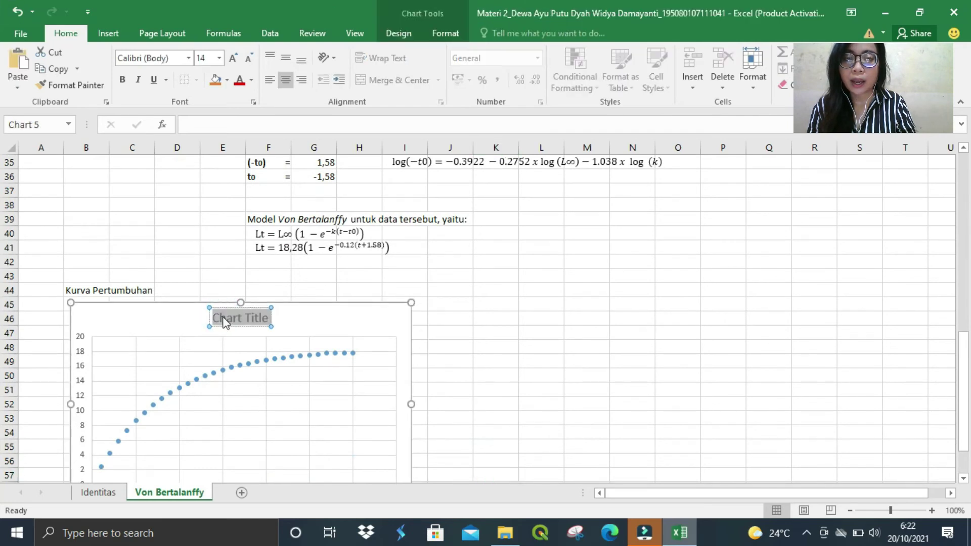
pyautogui.write('Kurv')
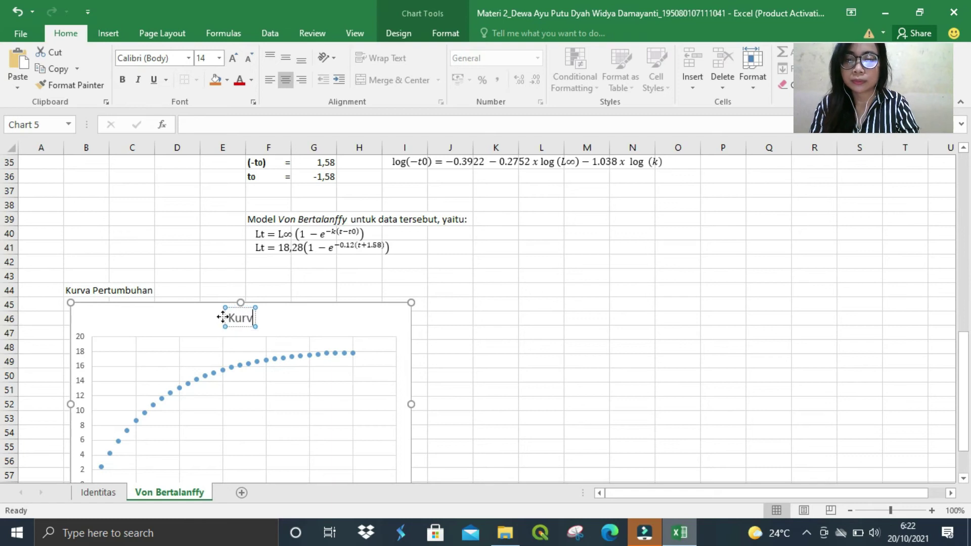
pyautogui.write('a Pertumb')
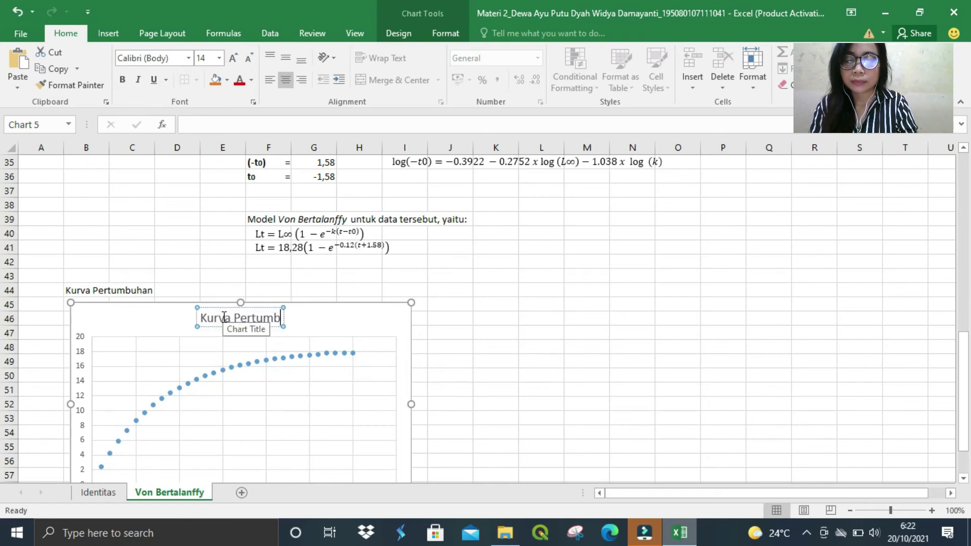
pyautogui.write('uhan')
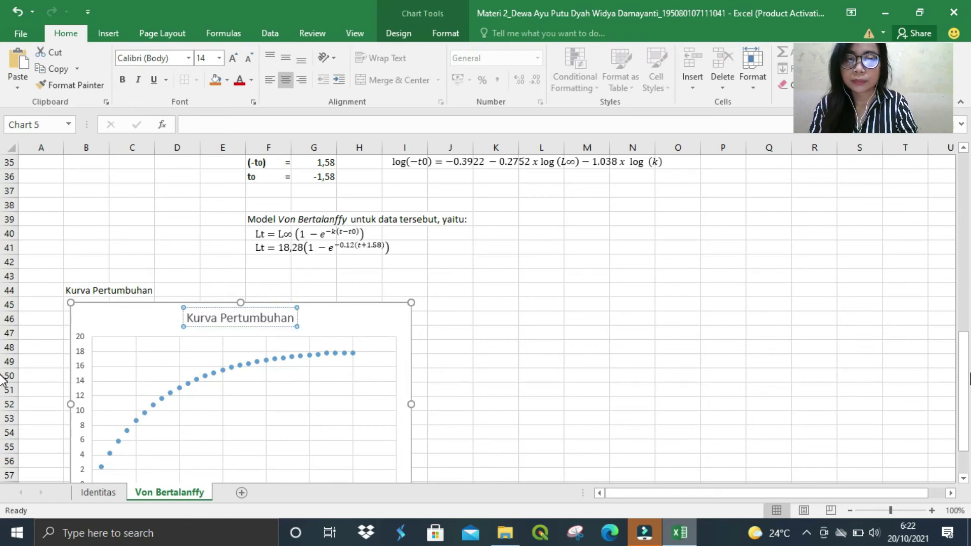
# Add axis titles to the growth curve chart.
pyautogui.scroll(-1, 607, 329)
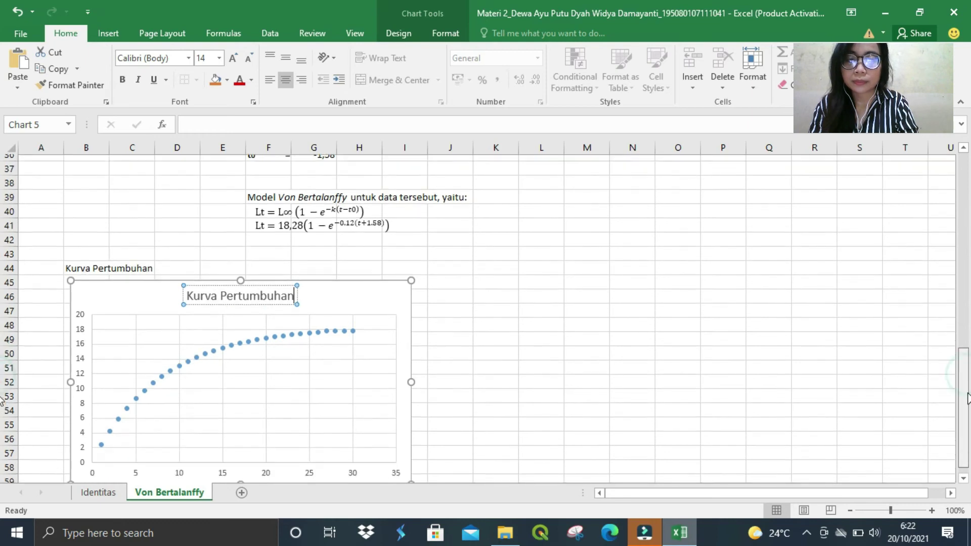
pyautogui.click(393, 271)
pyautogui.click(424, 269)
pyautogui.click(464, 296)
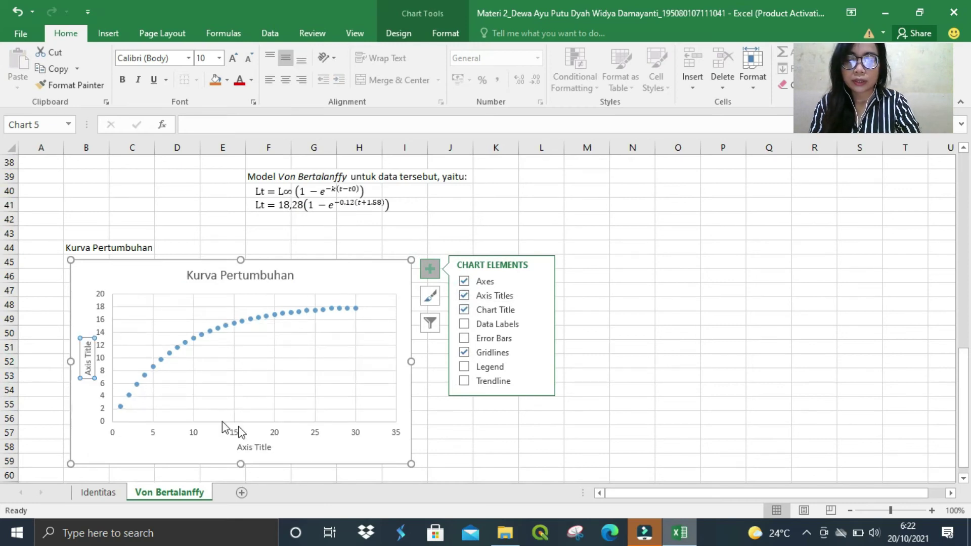
# Set the horizontal axis title of the growth curve chart to "Umur (bulan)".
pyautogui.click(250, 447)
pyautogui.click(253, 447)
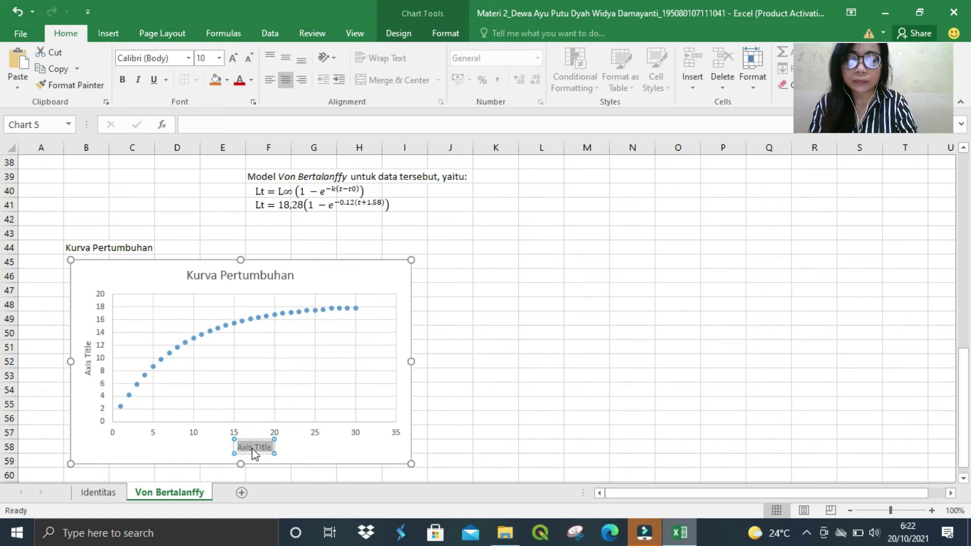
pyautogui.write('Umur')
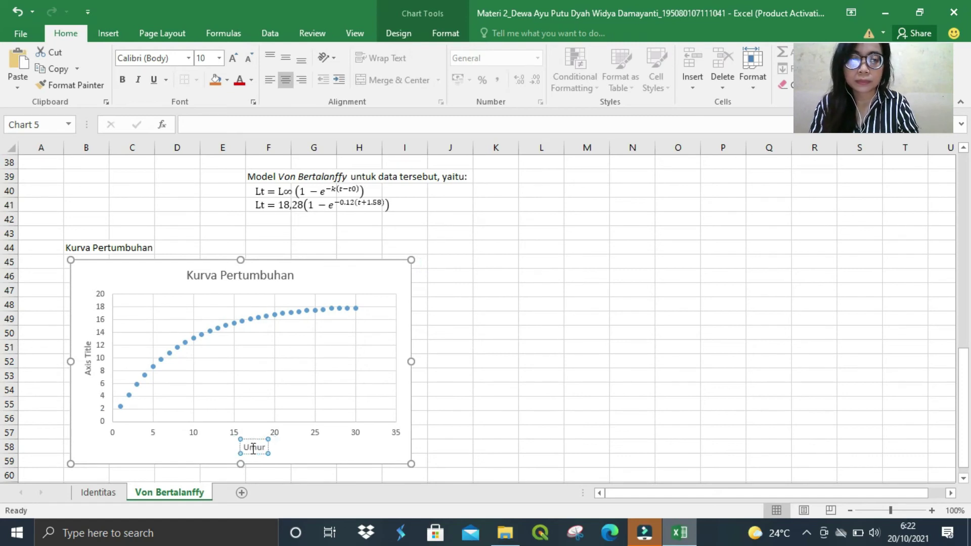
pyautogui.write(' (bulan)')
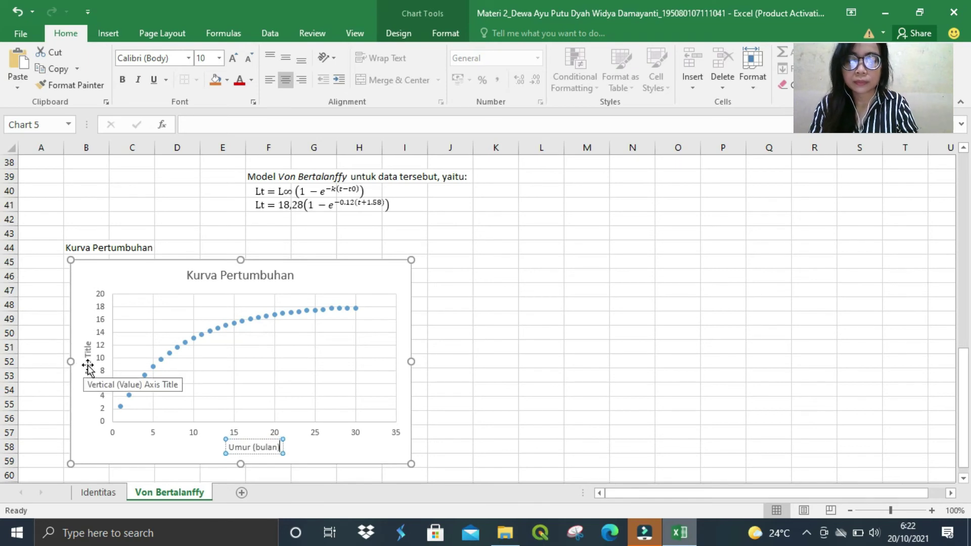
# Set the vertical axis title of the growth curve chart to "Panjang (cm)" and deselect the chart.
pyautogui.click(87, 365)
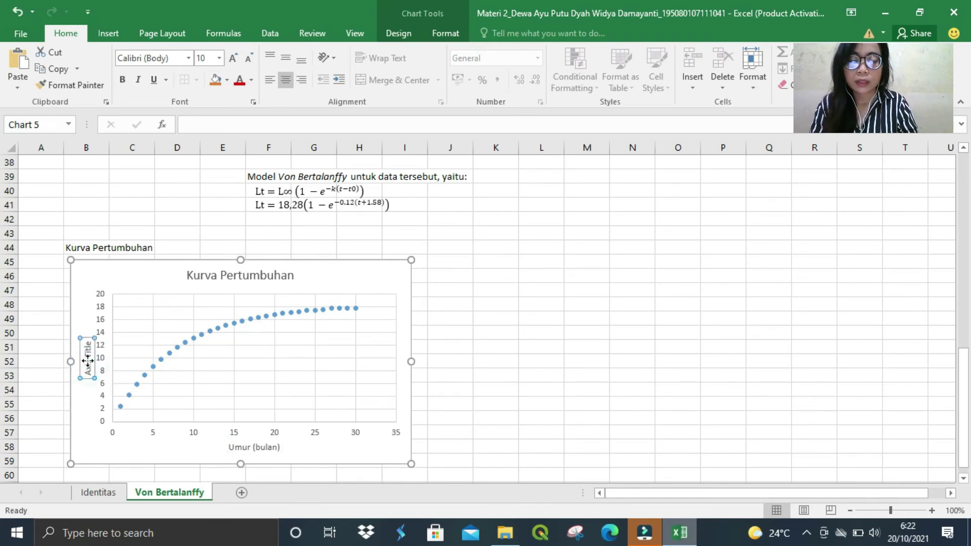
pyautogui.doubleClick(87, 361)
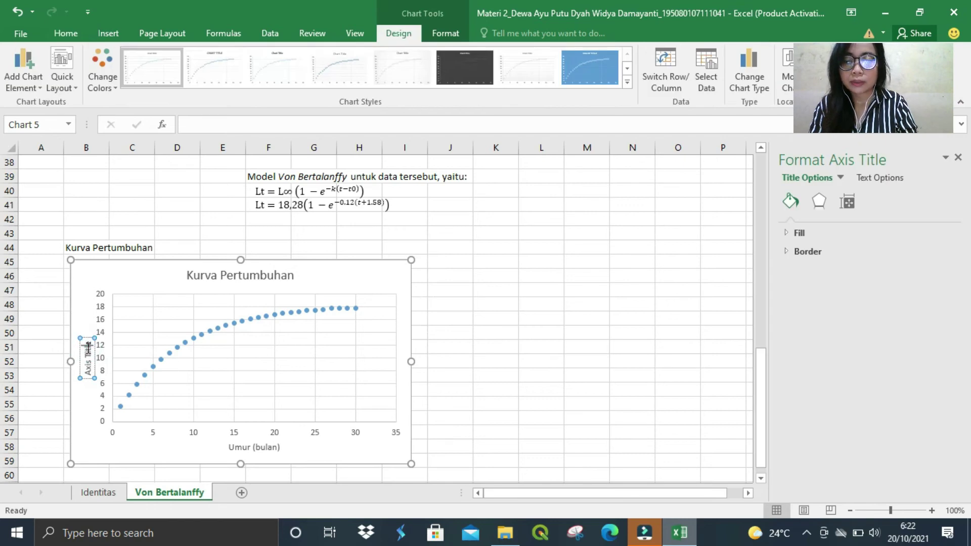
pyautogui.doubleClick(88, 348)
pyautogui.click(88, 354)
pyautogui.write('Pan')
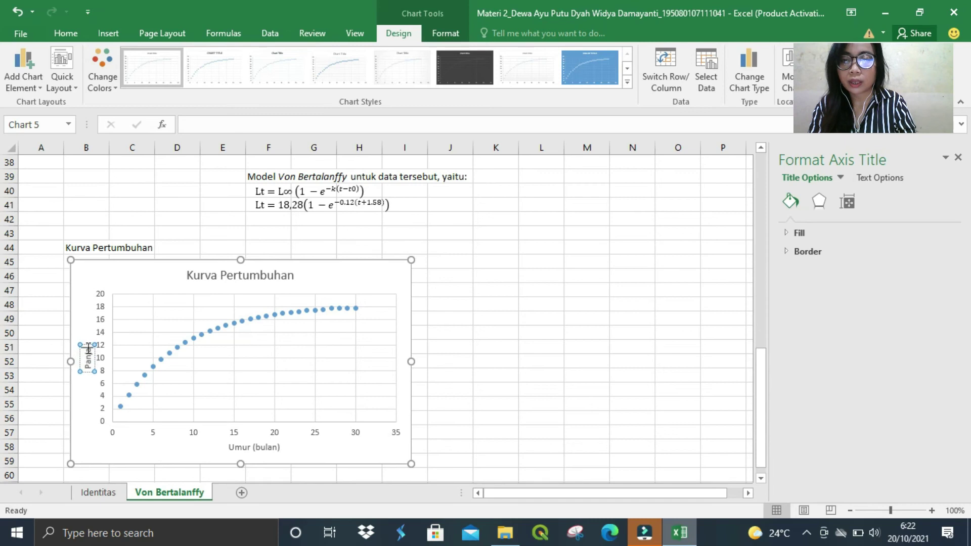
pyautogui.write('jang (cm)')
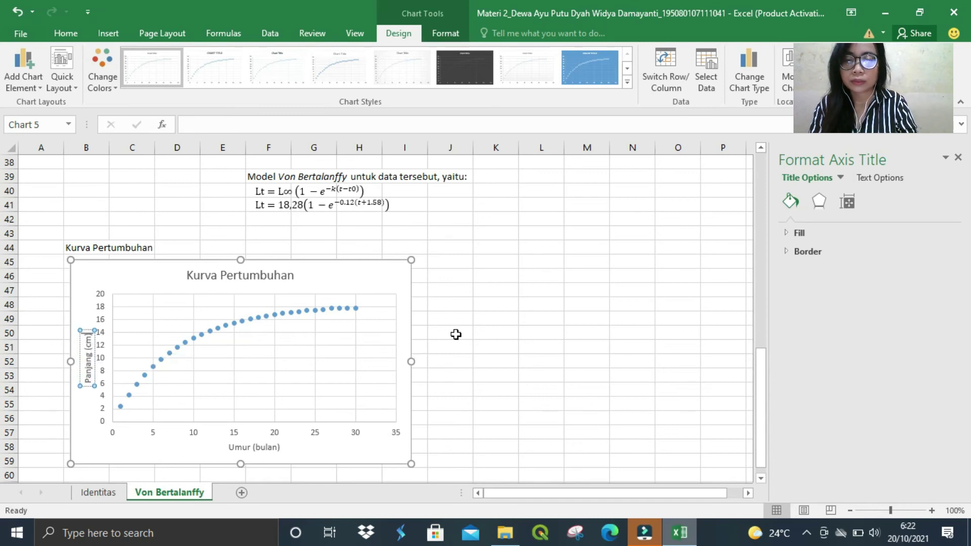
pyautogui.click(458, 316)
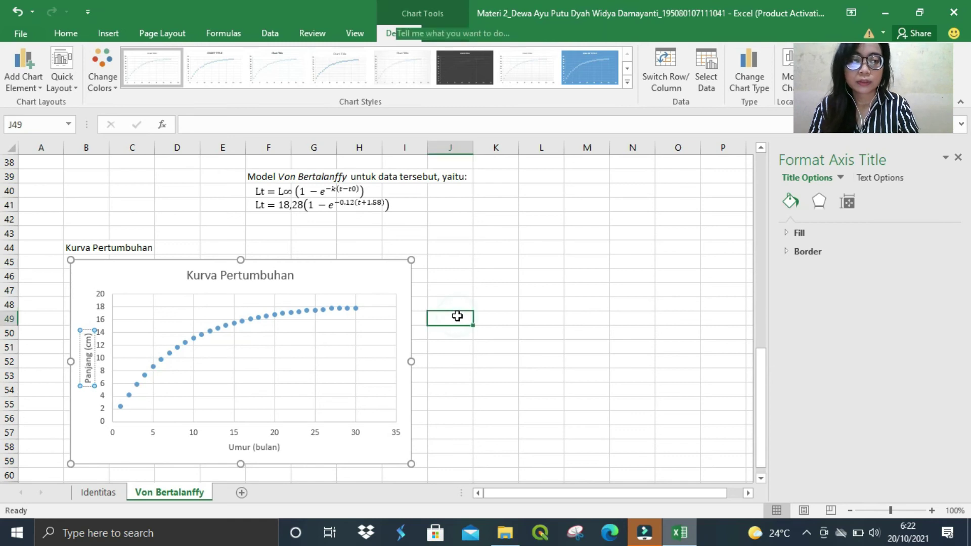